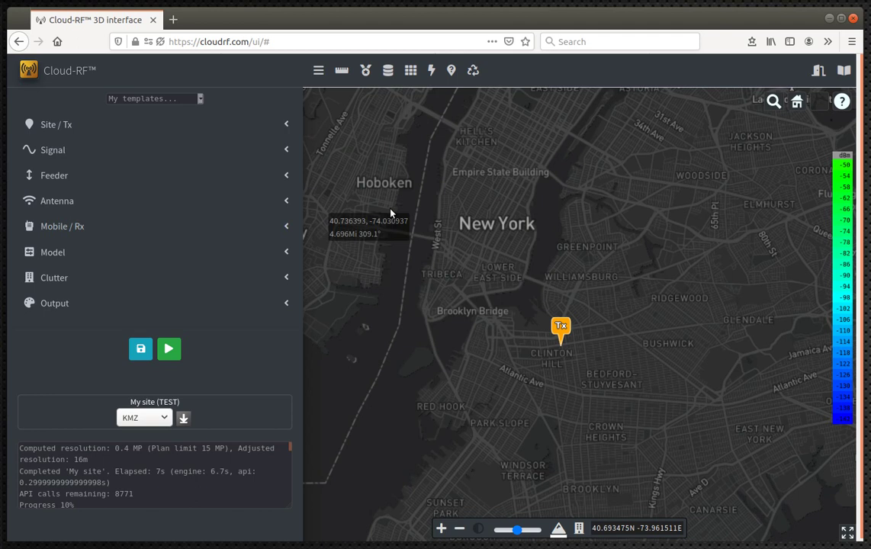
{"action": "left_click", "coordinate": [233, 131]}
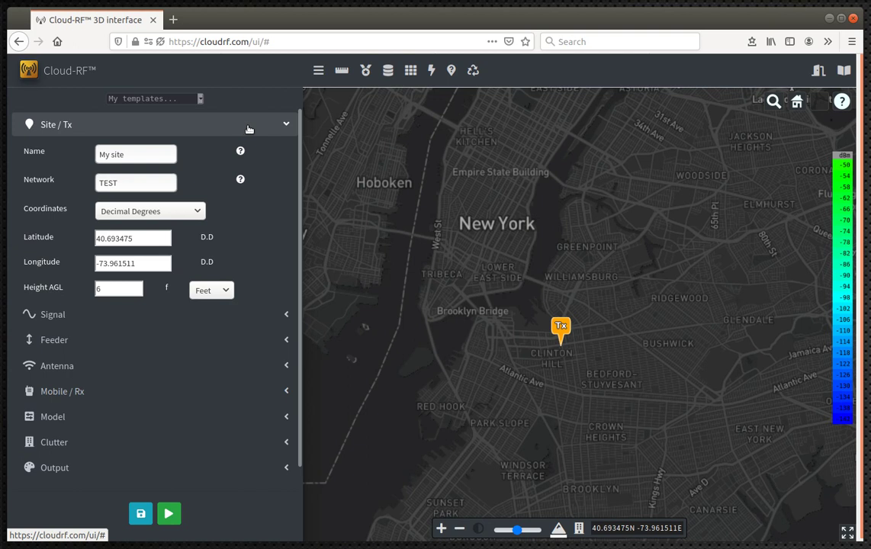
Step: Zoom the map in on the Tx marker near Pratt Institute in Clinton Hill
{"action": "mouse_move", "coordinate": [496, 291]}
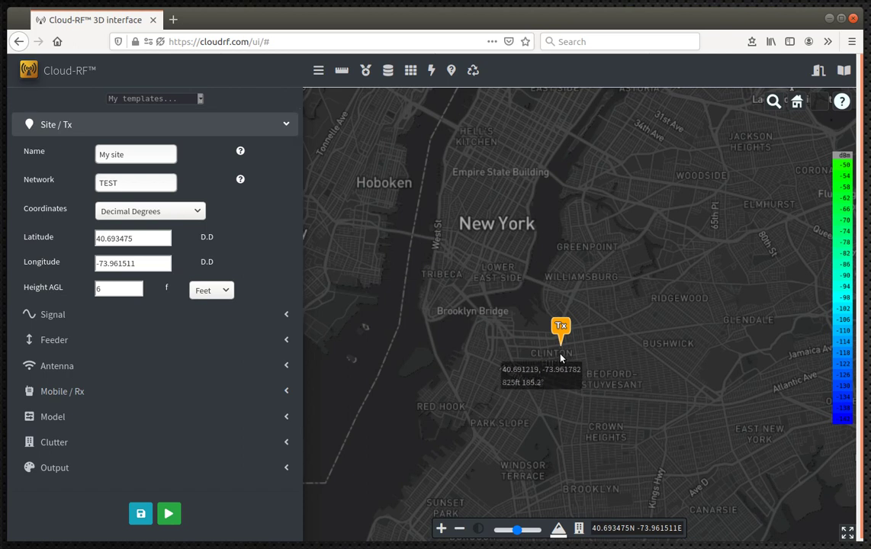
{"action": "scroll", "coordinate": [569, 358], "scroll_direction": "up", "scroll_amount": 2}
{"action": "scroll", "coordinate": [588, 362], "scroll_direction": "up", "scroll_amount": 2}
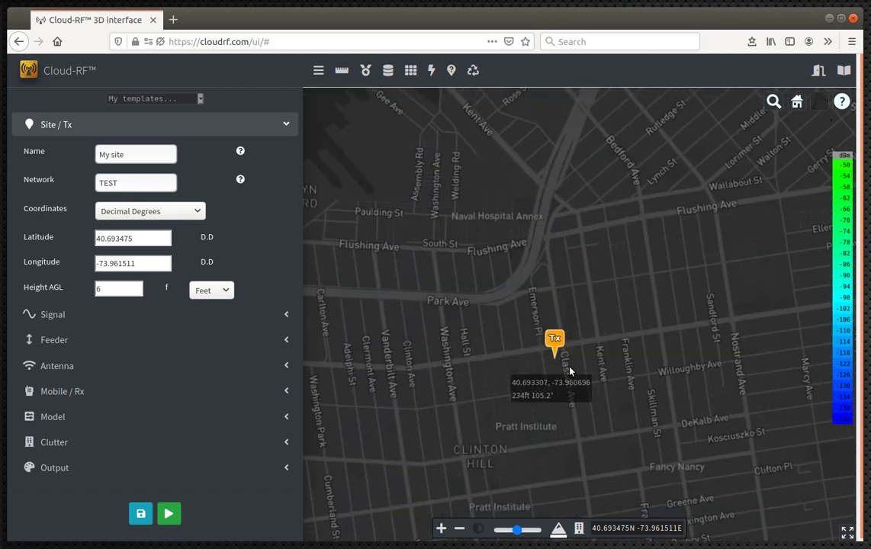
Step: Review the Signal settings, checking the 915 MHz frequency and RF power values
{"action": "left_click", "coordinate": [257, 122]}
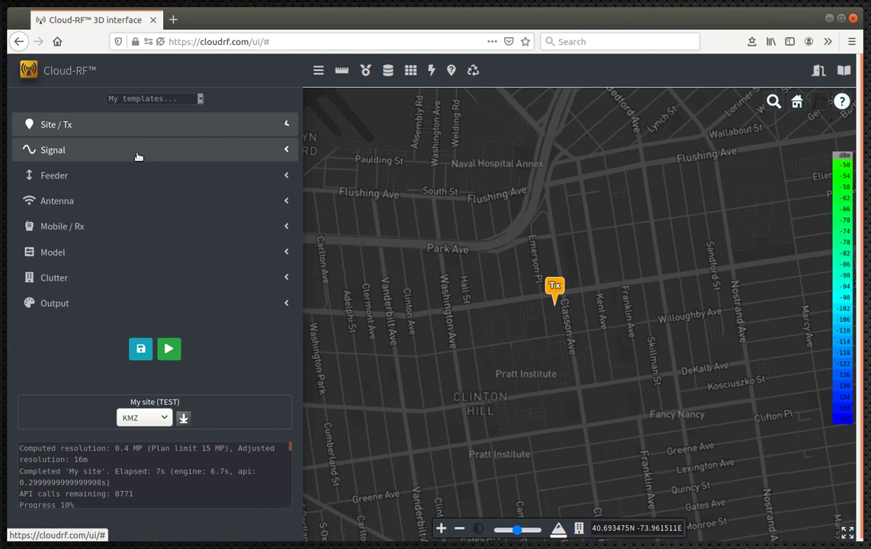
{"action": "left_click", "coordinate": [136, 152]}
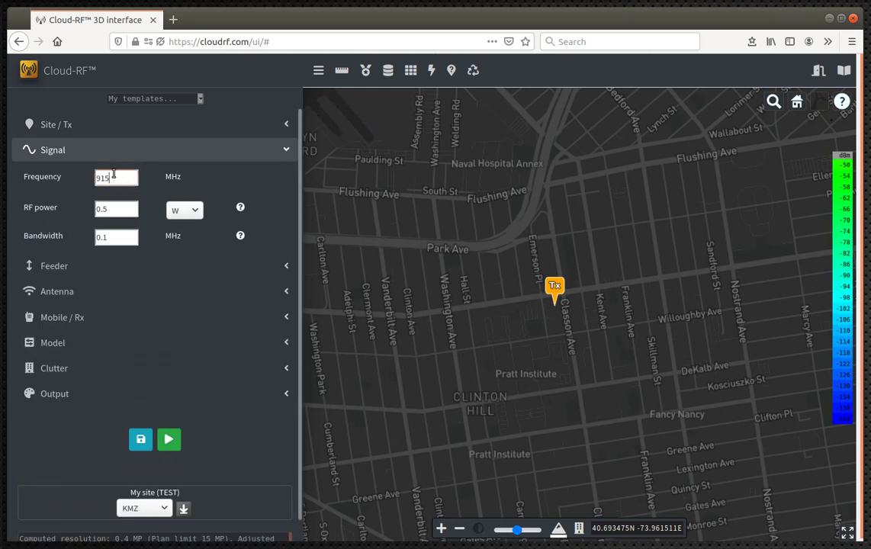
{"action": "left_click", "coordinate": [97, 181]}
{"action": "left_click", "coordinate": [117, 208]}
{"action": "left_click", "coordinate": [139, 149]}
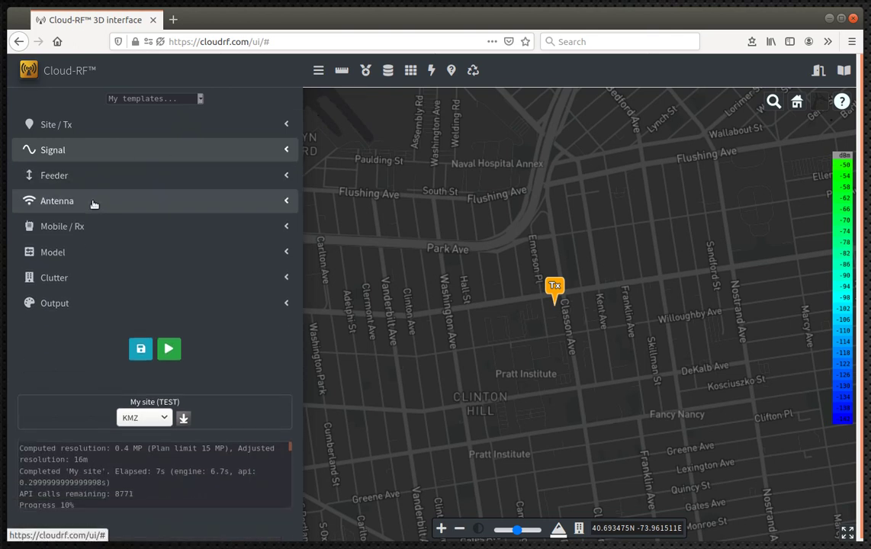
Step: Check the half-wave dipole's 2.15 dBi antenna gain, then show the Mobile / Rx settings
{"action": "left_click", "coordinate": [93, 202]}
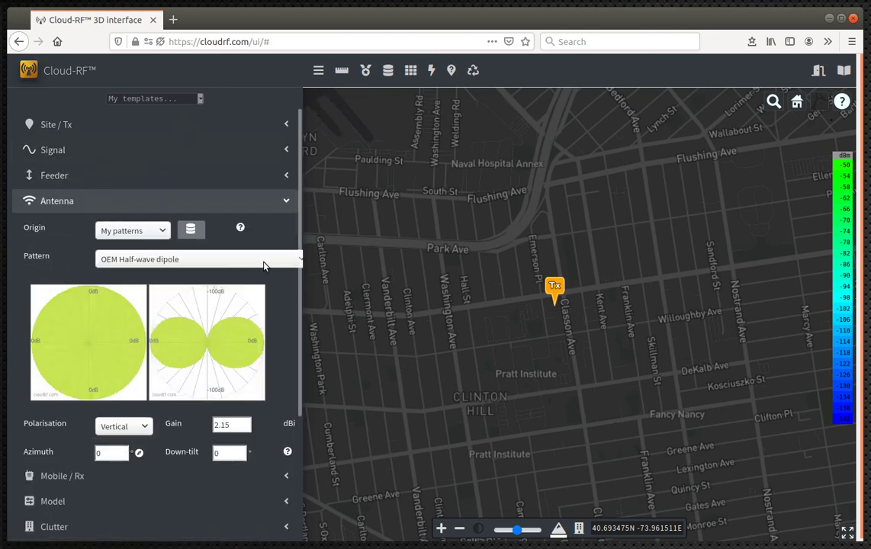
{"action": "left_click", "coordinate": [236, 424]}
{"action": "left_click", "coordinate": [133, 206]}
{"action": "left_click", "coordinate": [143, 226]}
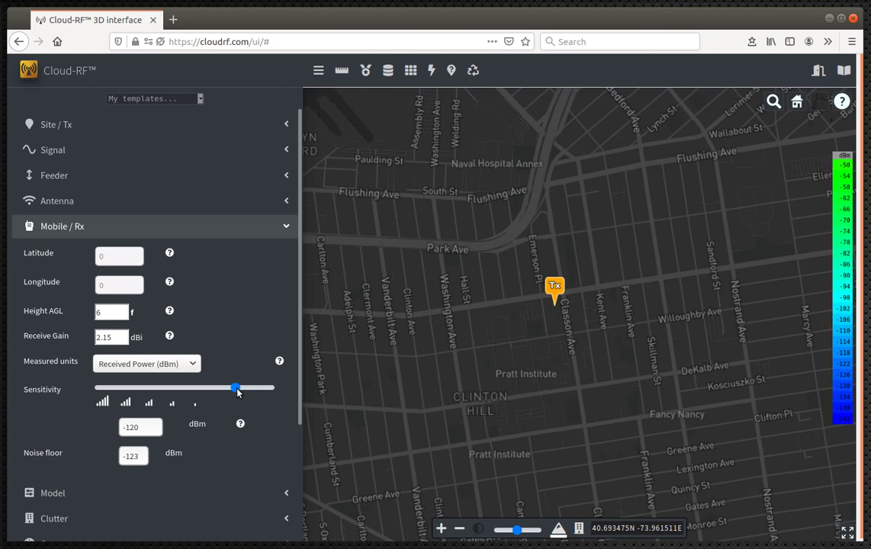
{"action": "left_click_drag", "start_coordinate": [236, 390], "coordinate": [286, 393]}
{"action": "left_click_drag", "start_coordinate": [270, 389], "coordinate": [237, 392]}
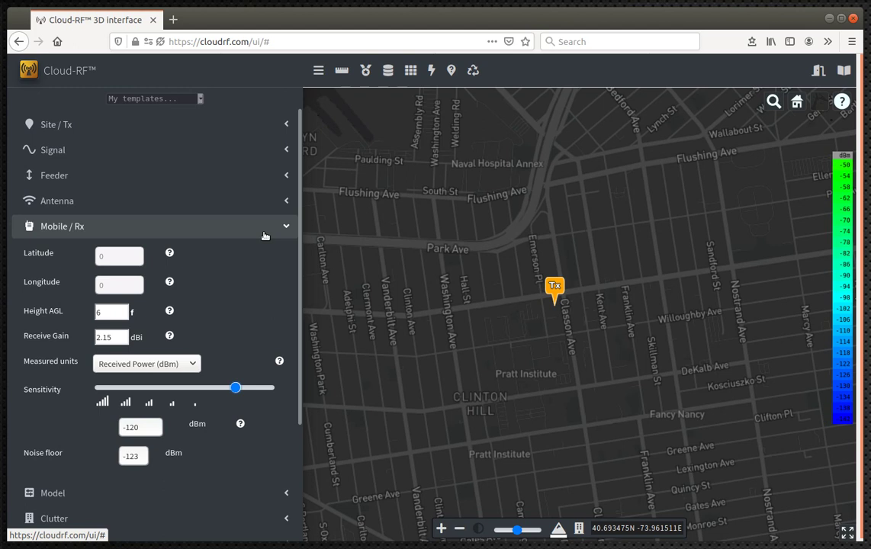
{"action": "double_click", "coordinate": [98, 313]}
{"action": "left_click", "coordinate": [120, 337]}
{"action": "double_click", "coordinate": [120, 336]}
{"action": "left_click", "coordinate": [261, 228]}
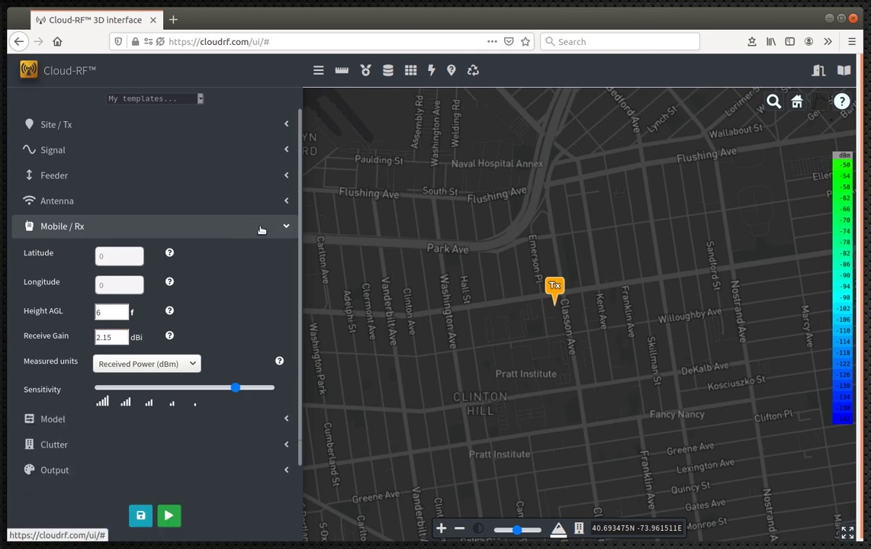
Step: Leave the ITM / Longley-Rice model's reliability at 60% in the Model section
{"action": "left_click", "coordinate": [210, 253]}
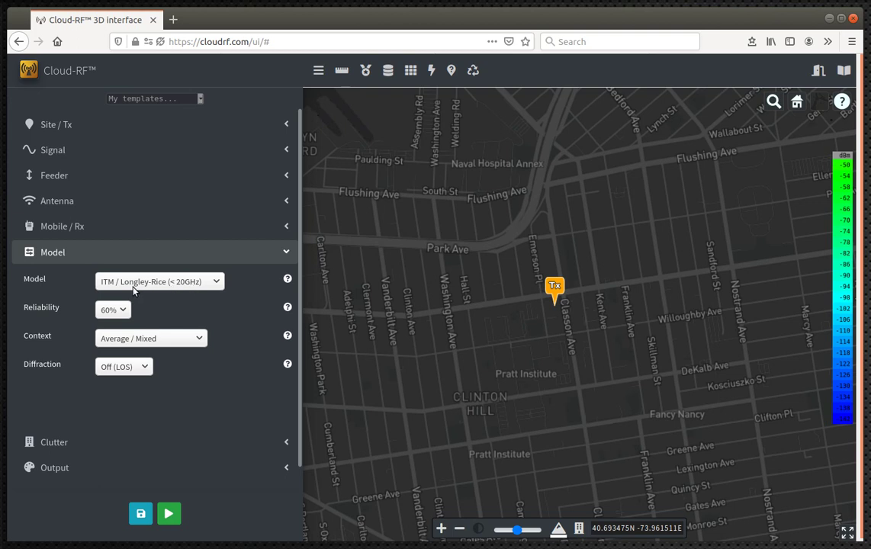
{"action": "left_click", "coordinate": [111, 312]}
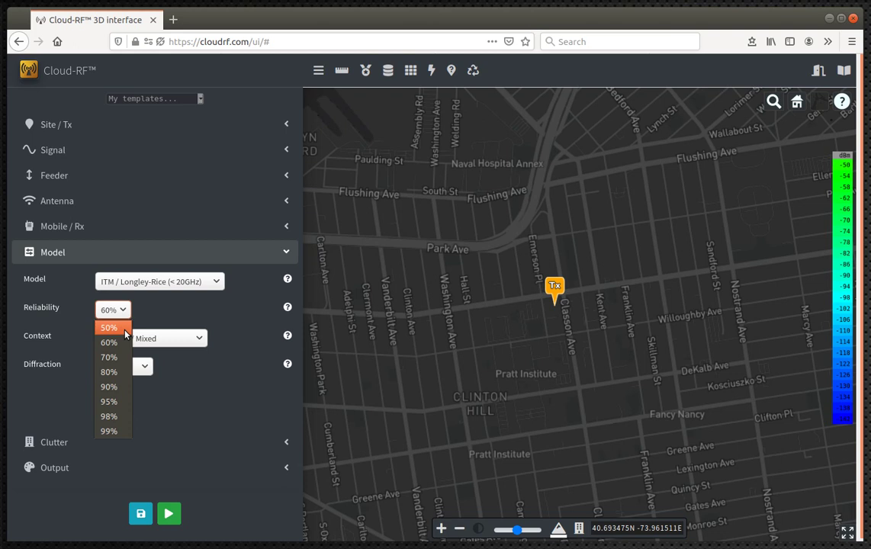
{"action": "key", "text": "Escape"}
{"action": "left_click", "coordinate": [110, 310]}
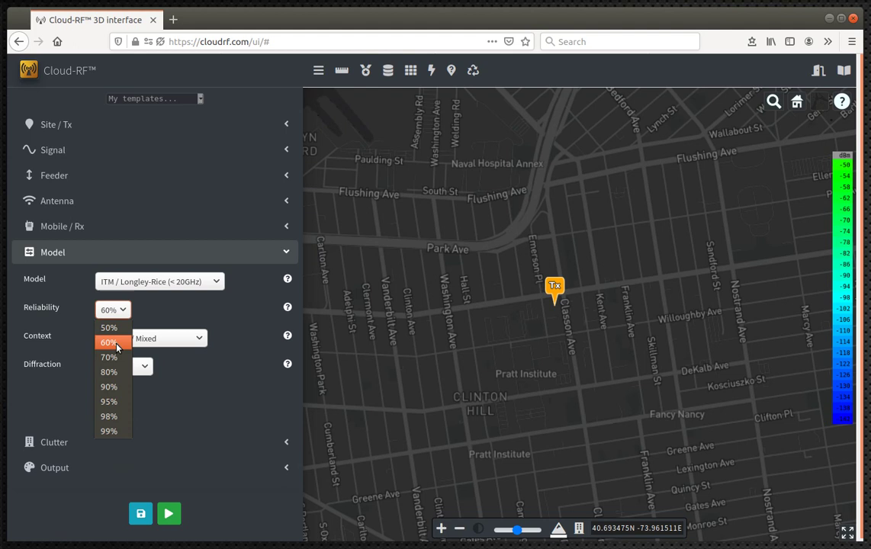
{"action": "left_click", "coordinate": [117, 345]}
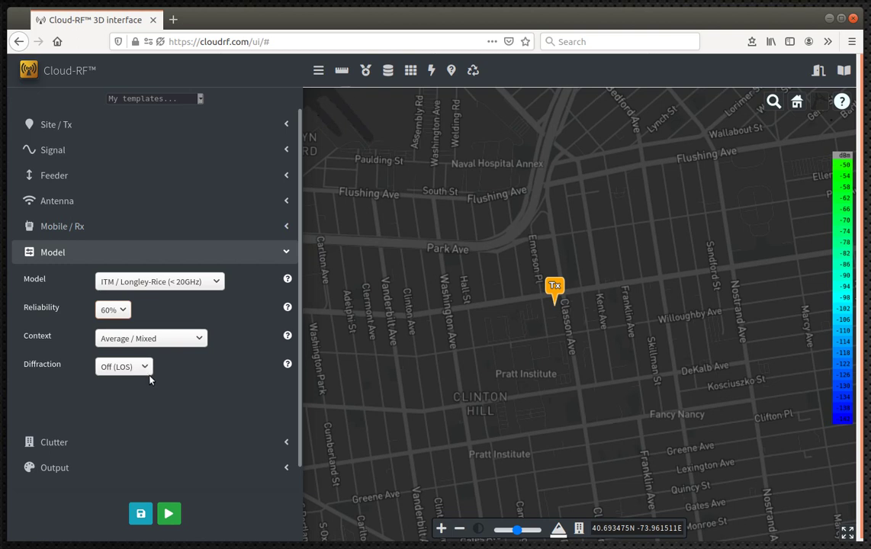
Step: Try clutter modes Off and Hard / LOS, then settle on Soft / NLOS with 0.01 Light attenuation
{"action": "left_click", "coordinate": [206, 253]}
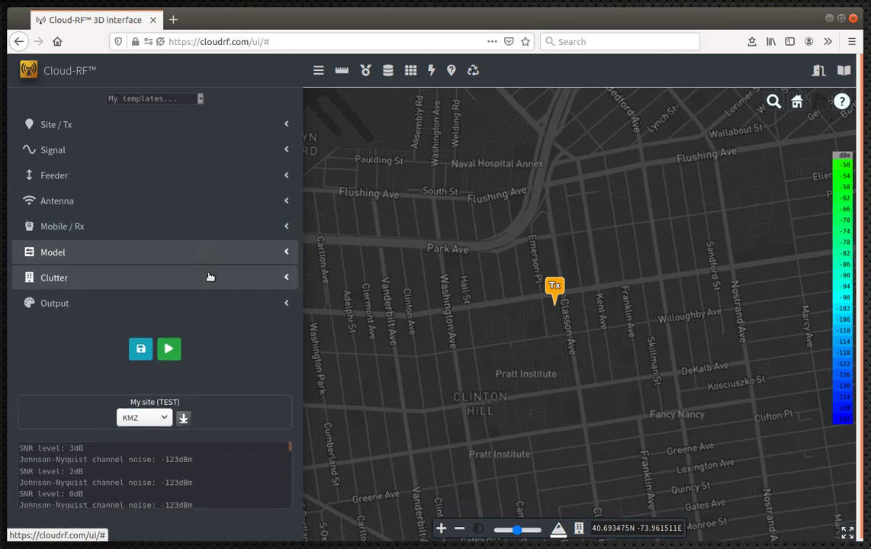
{"action": "left_click", "coordinate": [229, 279]}
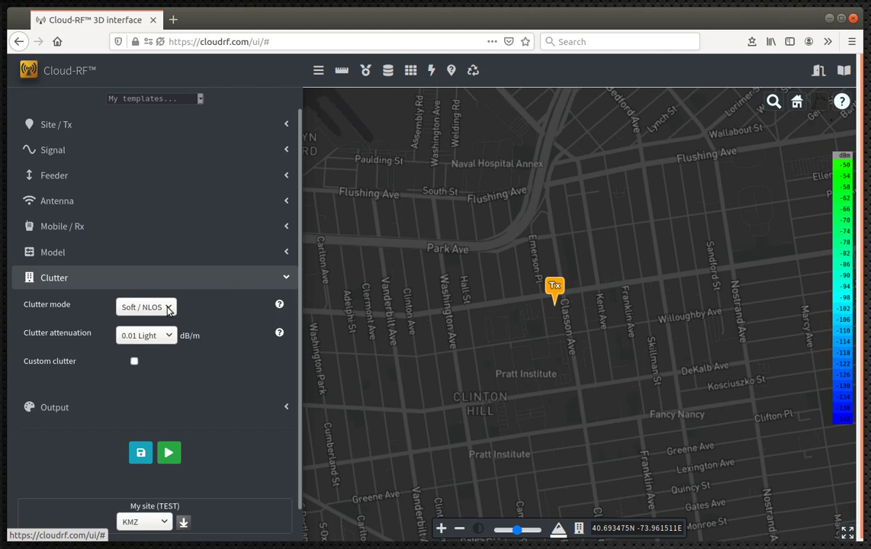
{"action": "left_click", "coordinate": [166, 309]}
{"action": "left_click", "coordinate": [163, 325]}
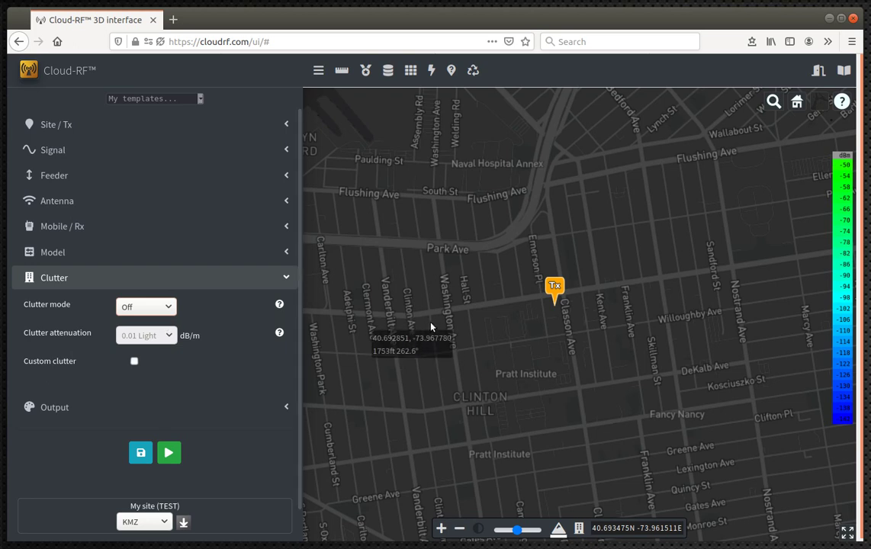
{"action": "left_click", "coordinate": [158, 308]}
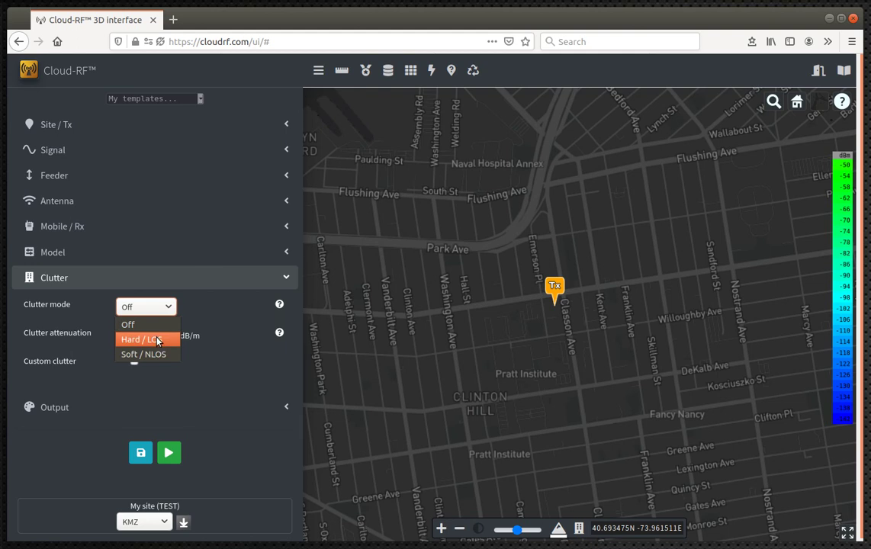
{"action": "left_click", "coordinate": [158, 340]}
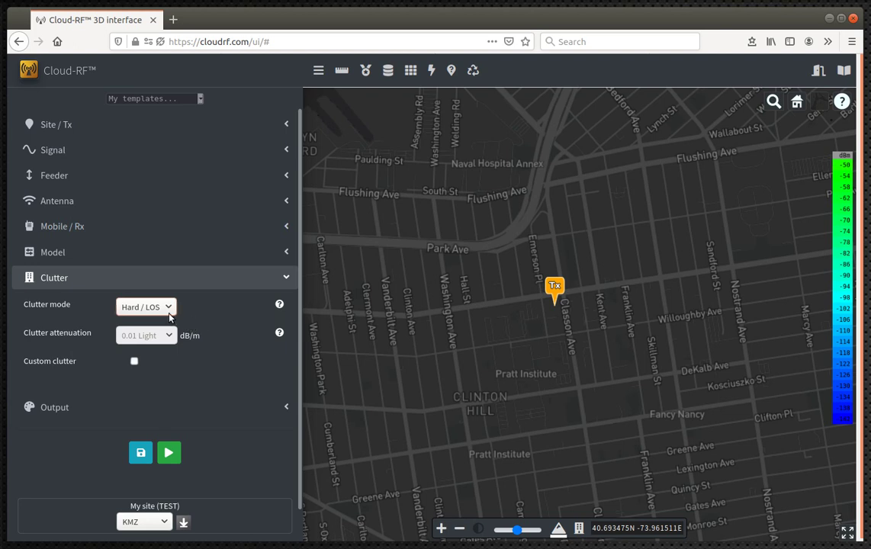
{"action": "left_click", "coordinate": [168, 311]}
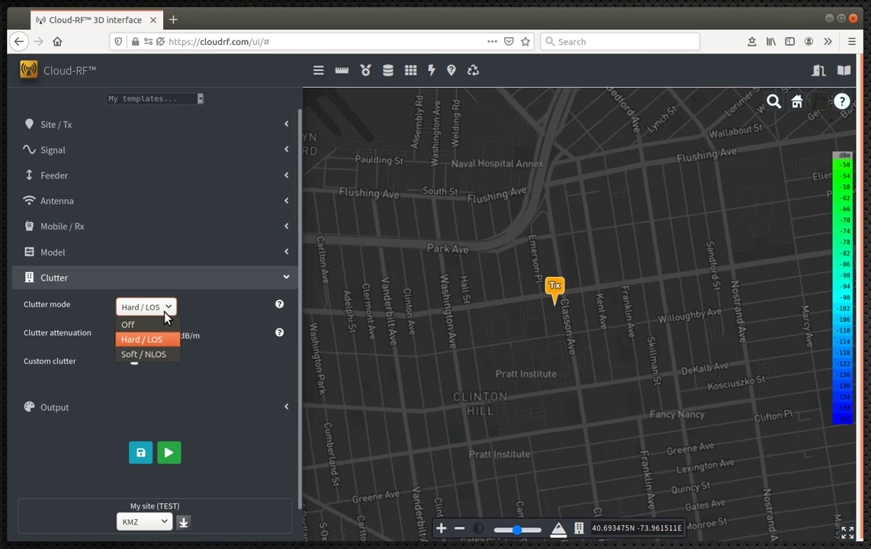
{"action": "left_click", "coordinate": [165, 353]}
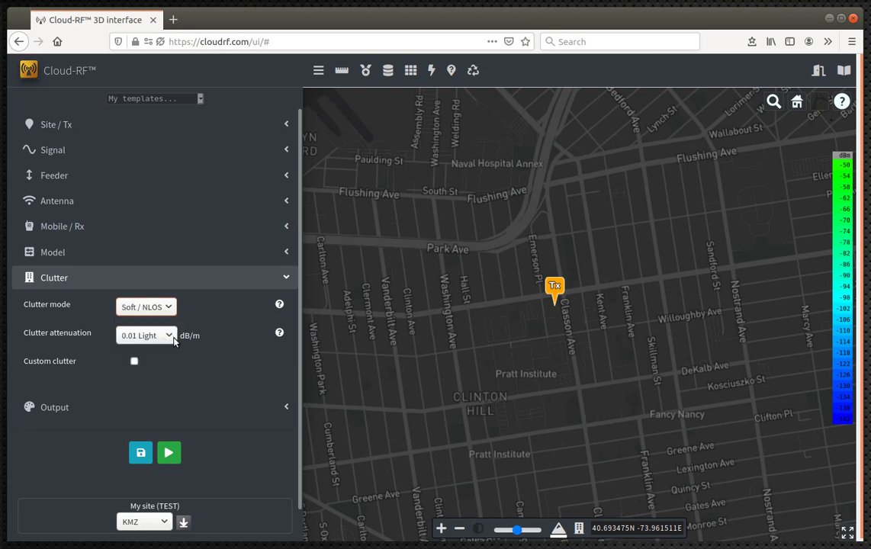
{"action": "left_click", "coordinate": [167, 339]}
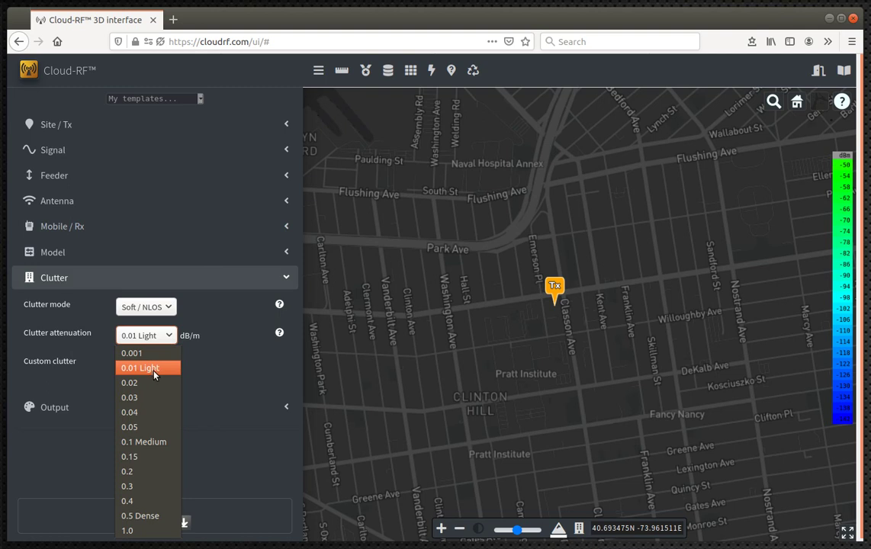
Step: Keep 0.01 Light attenuation and show Output: 16m resolution, LORA.dBm schema, 5 Mi radius
{"action": "left_click", "coordinate": [153, 371]}
{"action": "left_click", "coordinate": [222, 280]}
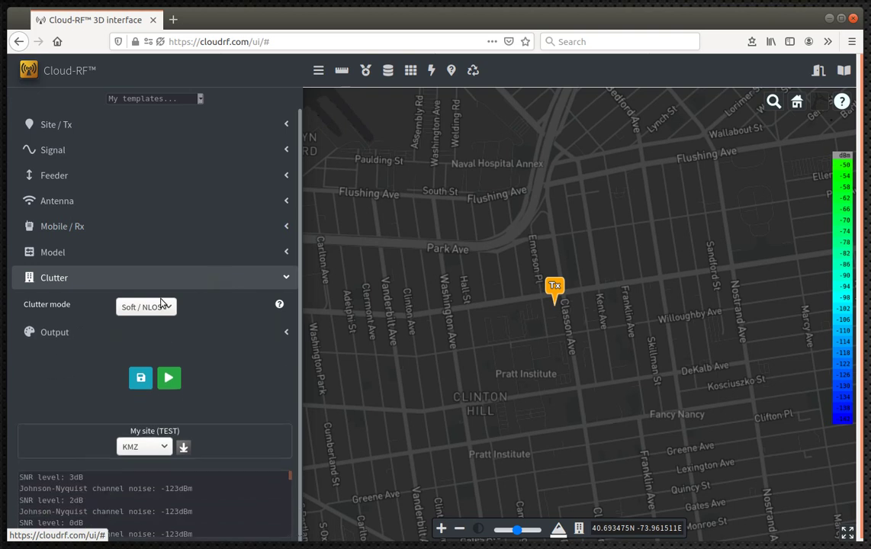
{"action": "left_click", "coordinate": [180, 305]}
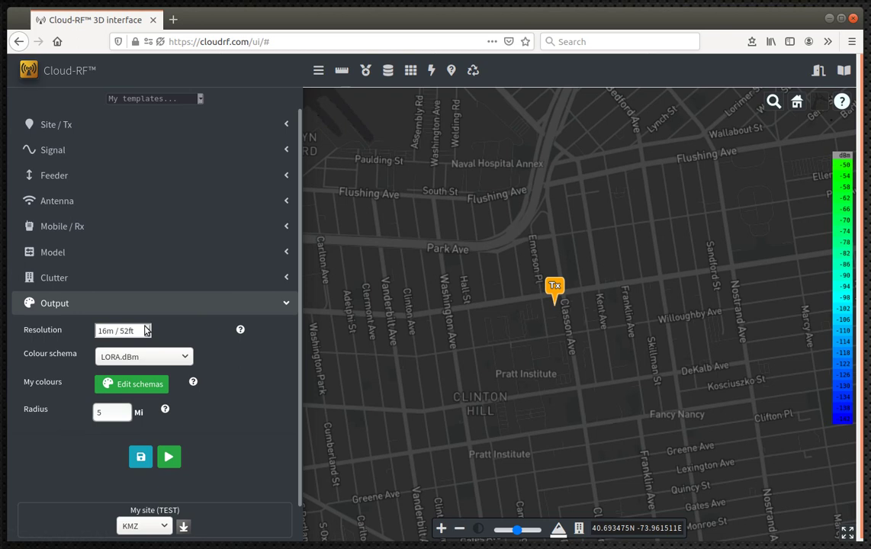
{"action": "left_click", "coordinate": [147, 330]}
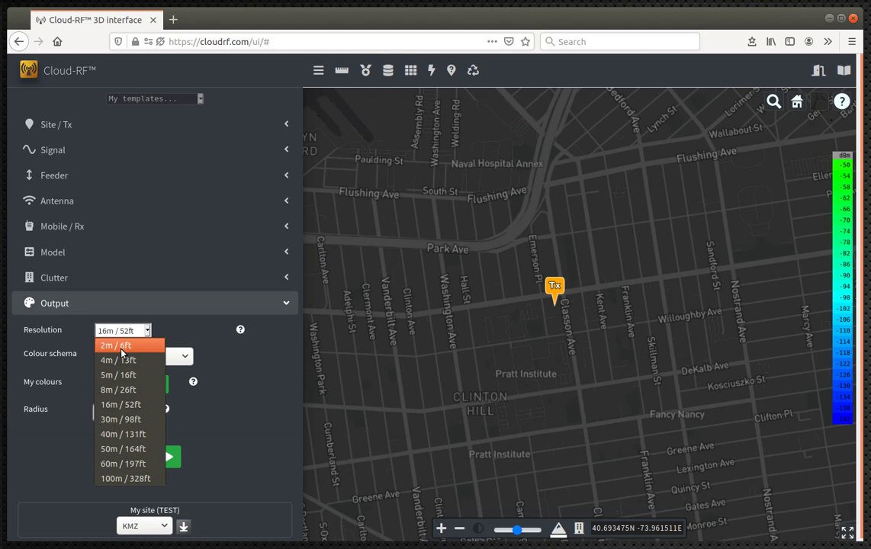
{"action": "left_click", "coordinate": [122, 299]}
{"action": "left_click", "coordinate": [122, 331]}
{"action": "left_click", "coordinate": [139, 409]}
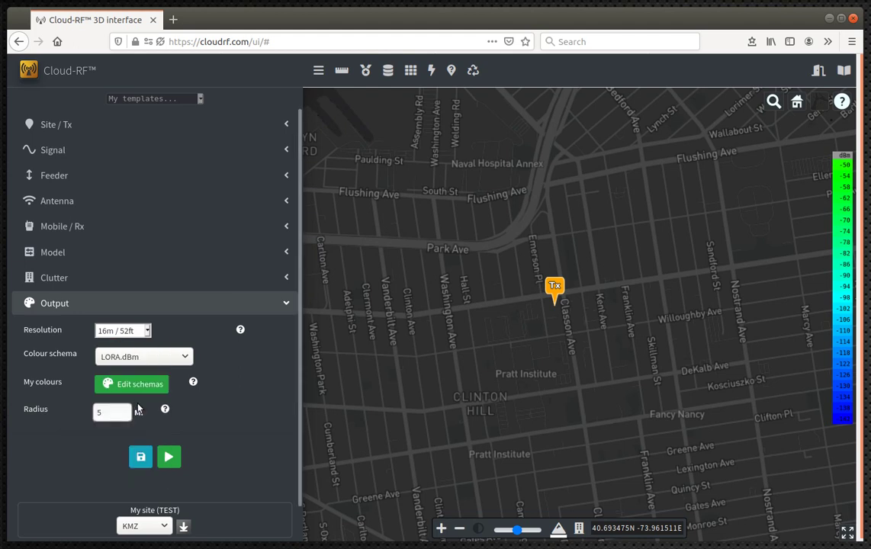
{"action": "left_click", "coordinate": [122, 333]}
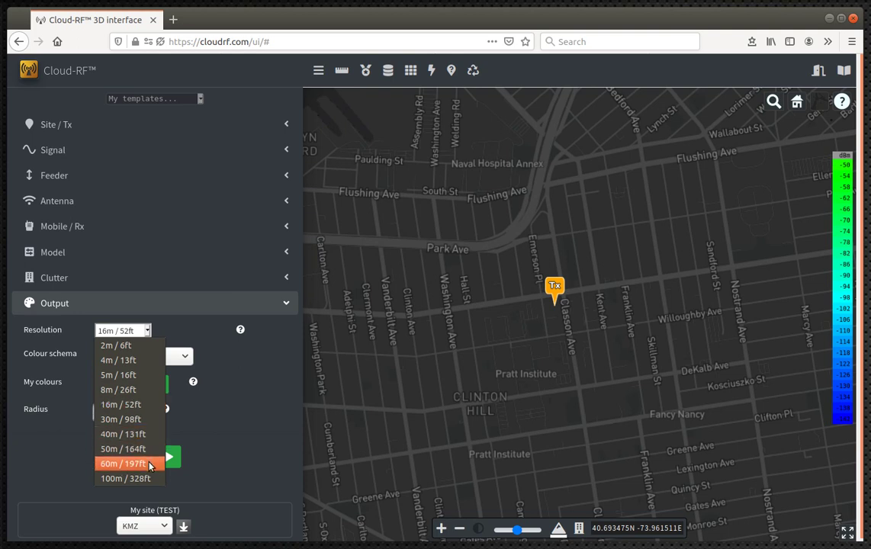
{"action": "left_click", "coordinate": [142, 407]}
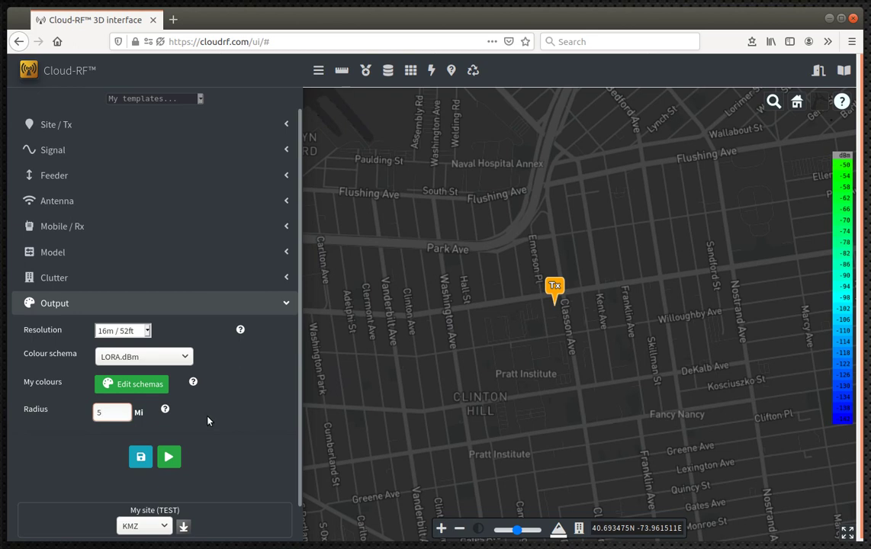
Step: Calculate the LoRa coverage heatmap around My site and pan across it to inspect the spread
{"action": "left_click", "coordinate": [169, 458]}
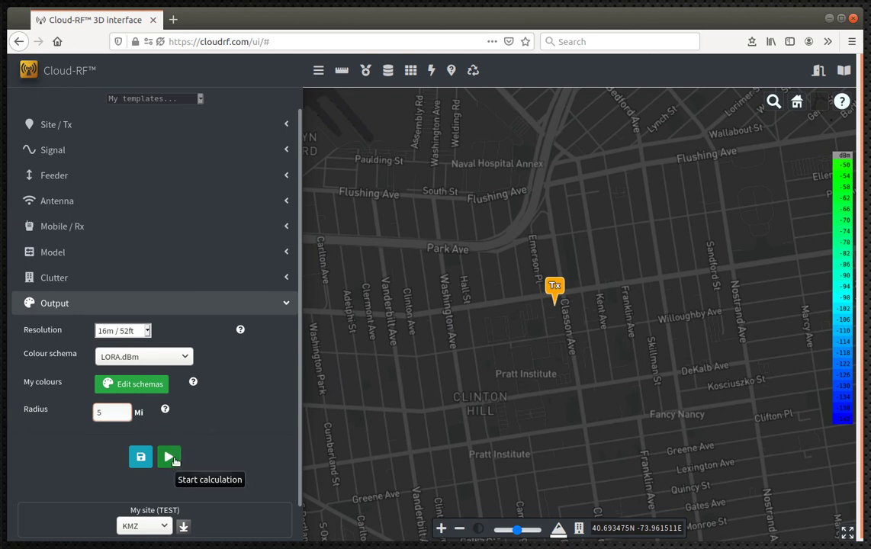
{"action": "left_click", "coordinate": [170, 457]}
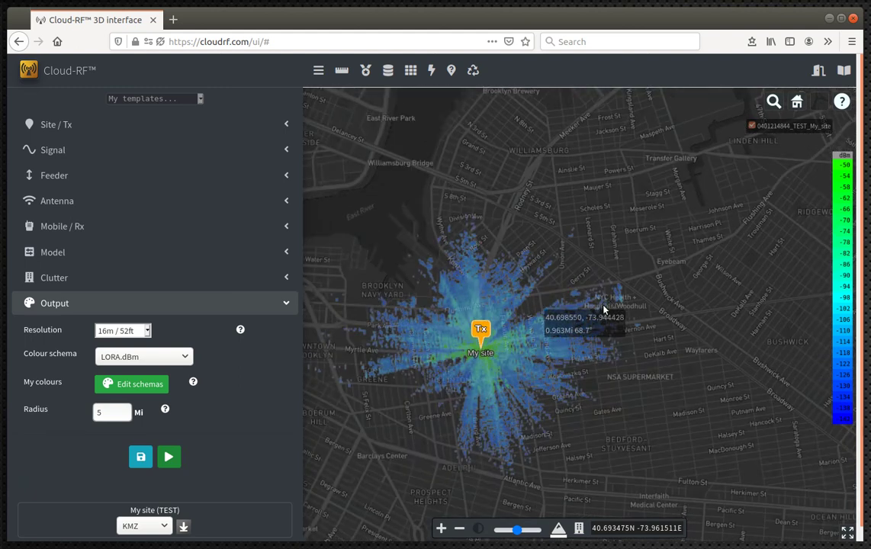
{"action": "scroll", "coordinate": [603, 309], "scroll_direction": "up", "scroll_amount": 2}
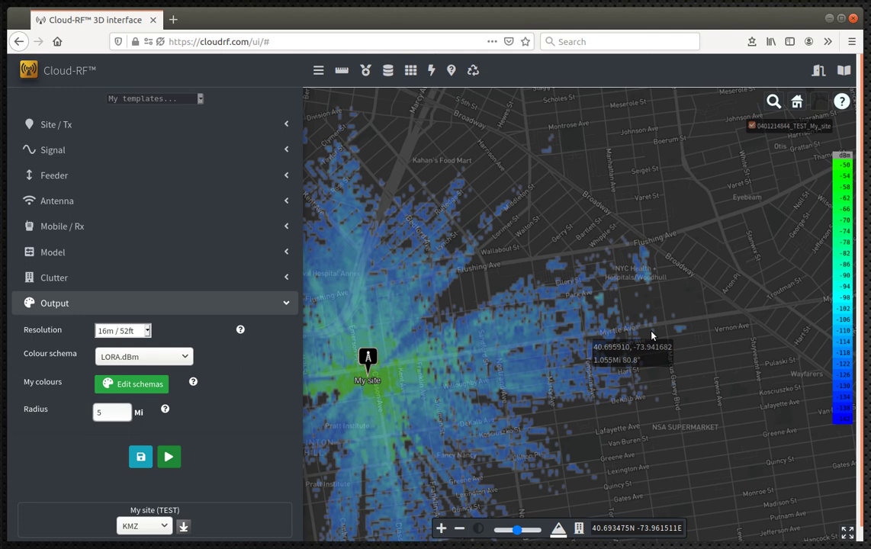
{"action": "mouse_move", "coordinate": [652, 336]}
{"action": "left_mouse_down"}
{"action": "mouse_move", "coordinate": [760, 327]}
{"action": "mouse_move", "coordinate": [760, 296]}
{"action": "left_mouse_up"}
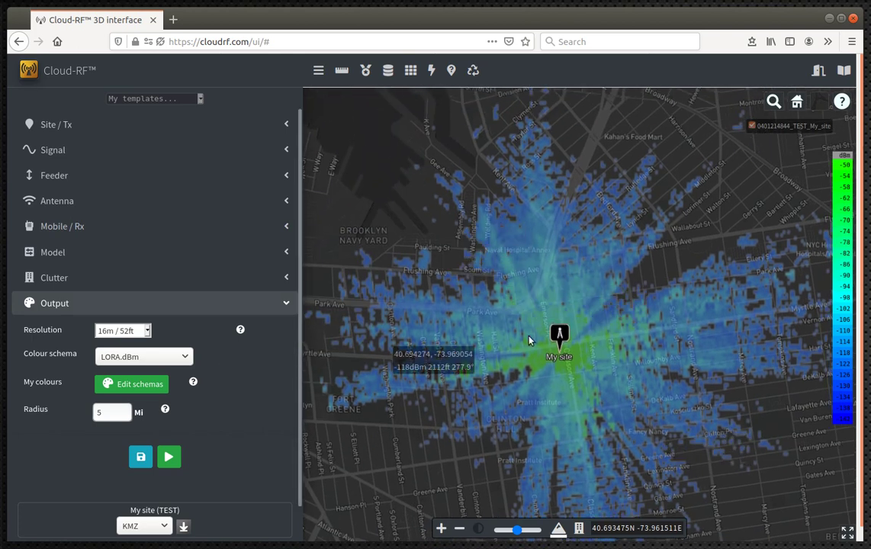
{"action": "left_click_drag", "start_coordinate": [472, 300], "coordinate": [426, 302]}
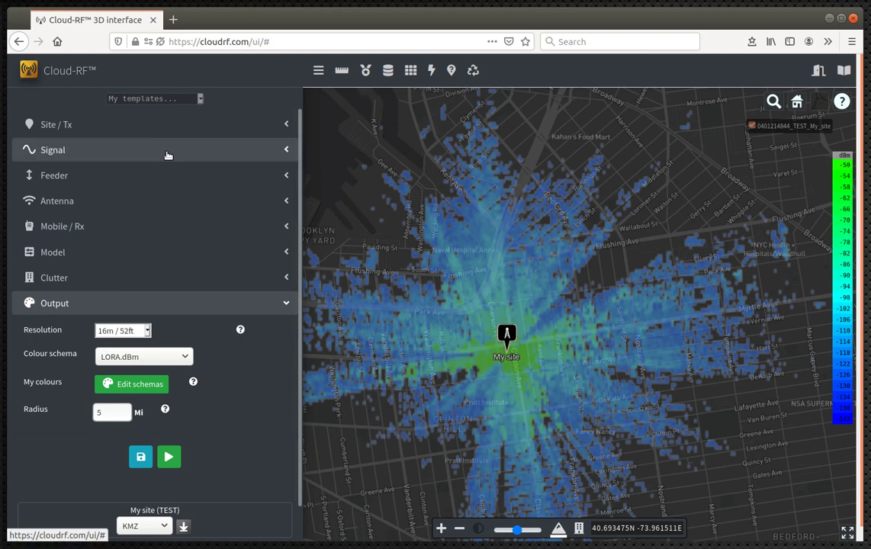
{"action": "left_click", "coordinate": [185, 201]}
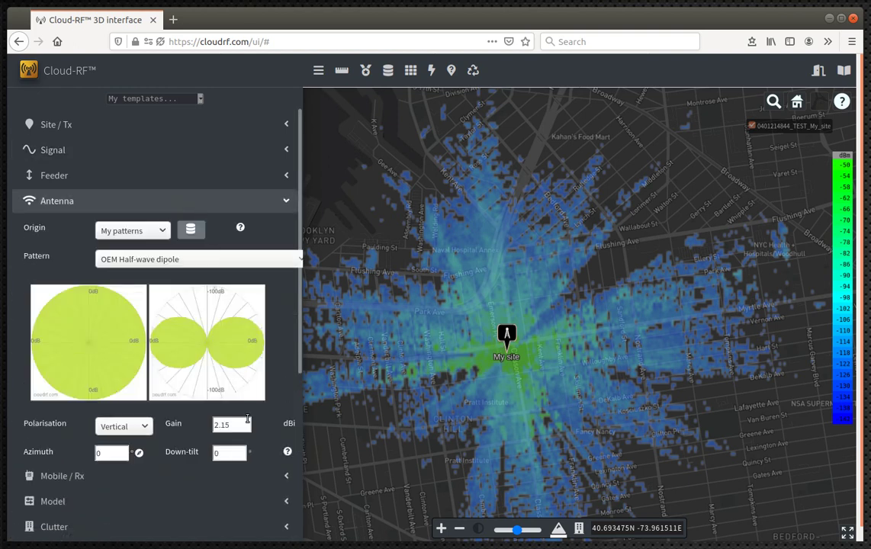
Step: Change the antenna gain to 9 dBi and calculate a second coverage layer
{"action": "left_click", "coordinate": [247, 419]}
{"action": "left_click", "coordinate": [277, 197]}
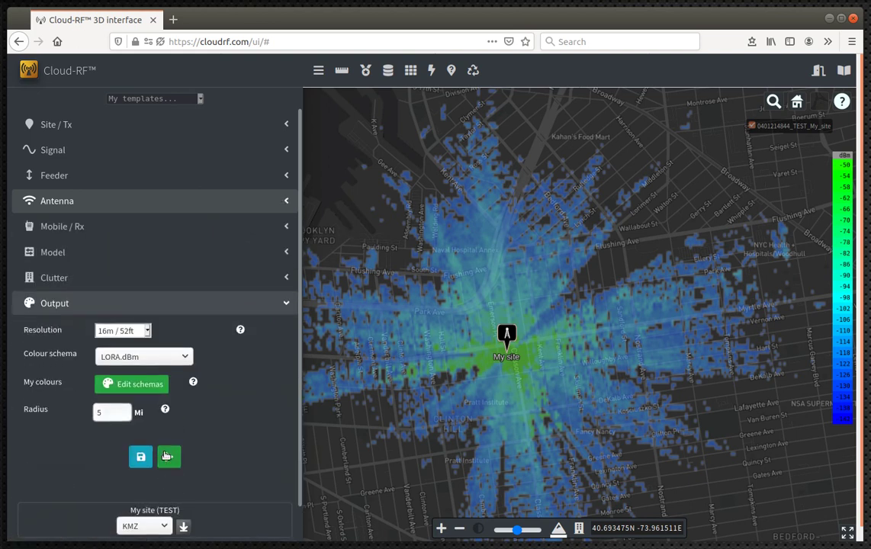
{"action": "left_click", "coordinate": [170, 456]}
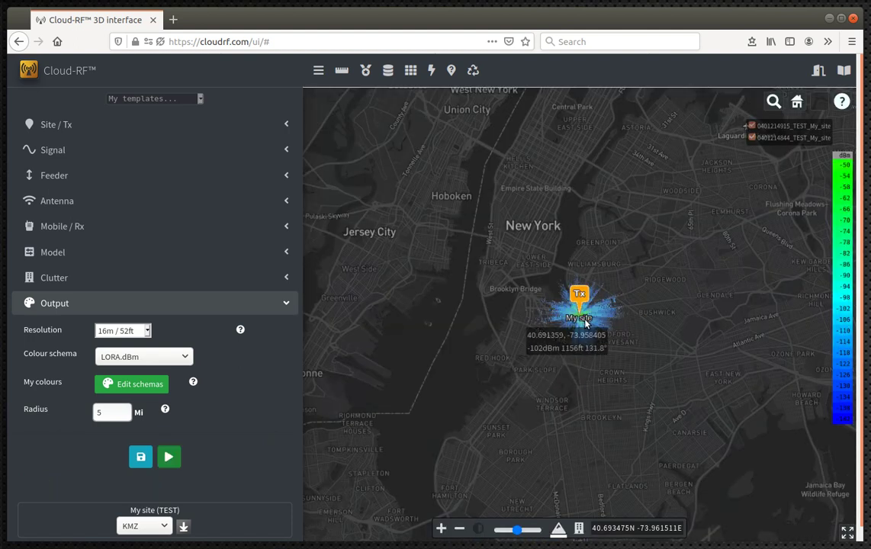
Step: Toggle the first layer repeatedly to compare the two heatmaps, then hide both layers
{"action": "scroll", "coordinate": [584, 322], "scroll_direction": "down", "scroll_amount": 3}
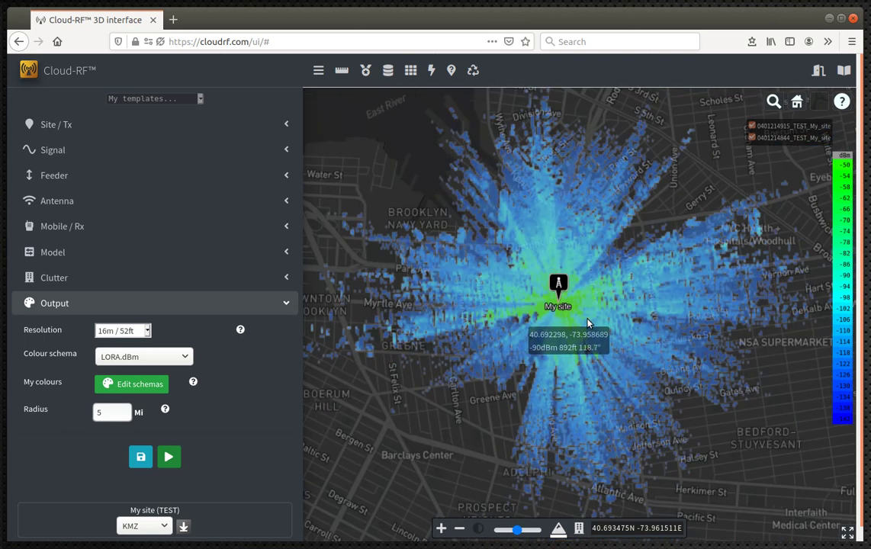
{"action": "left_click", "coordinate": [752, 126]}
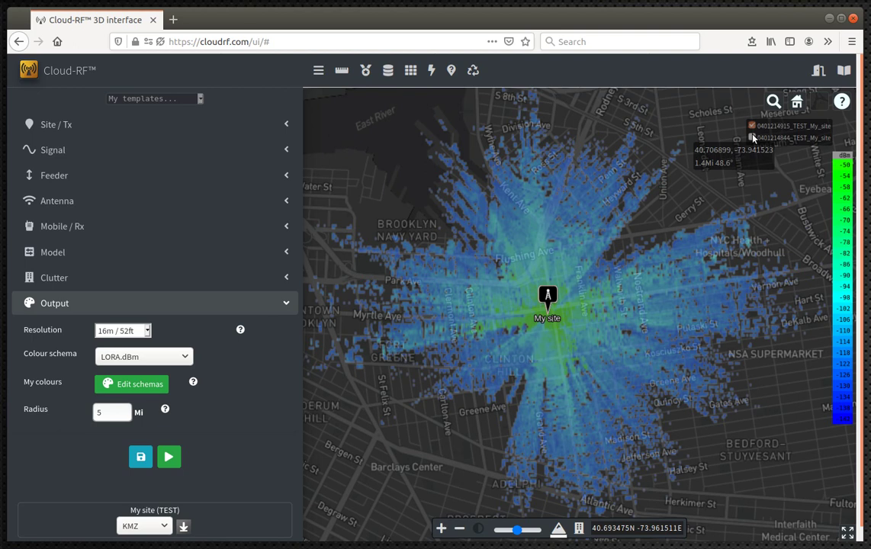
{"action": "left_click", "coordinate": [753, 126]}
{"action": "left_click", "coordinate": [752, 126]}
{"action": "left_click", "coordinate": [752, 126]}
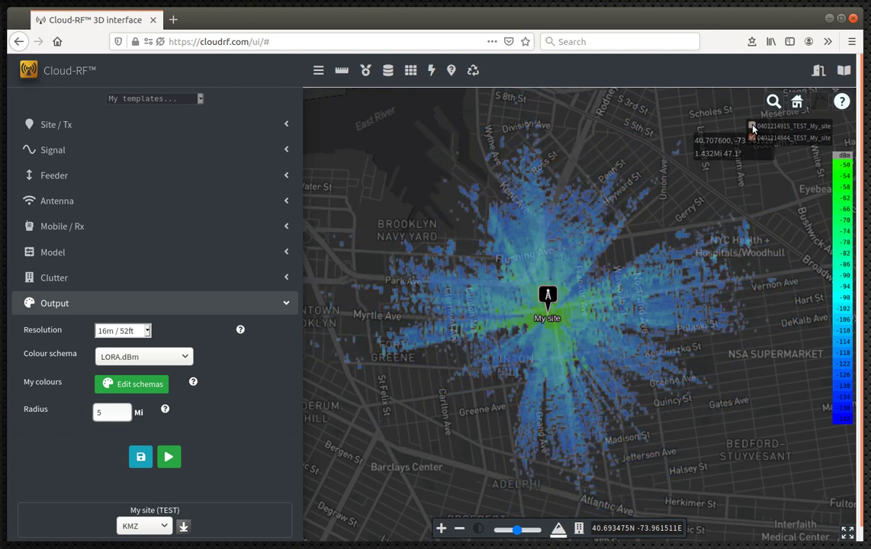
{"action": "left_click", "coordinate": [753, 127]}
{"action": "left_click", "coordinate": [753, 127]}
{"action": "left_click", "coordinate": [753, 126]}
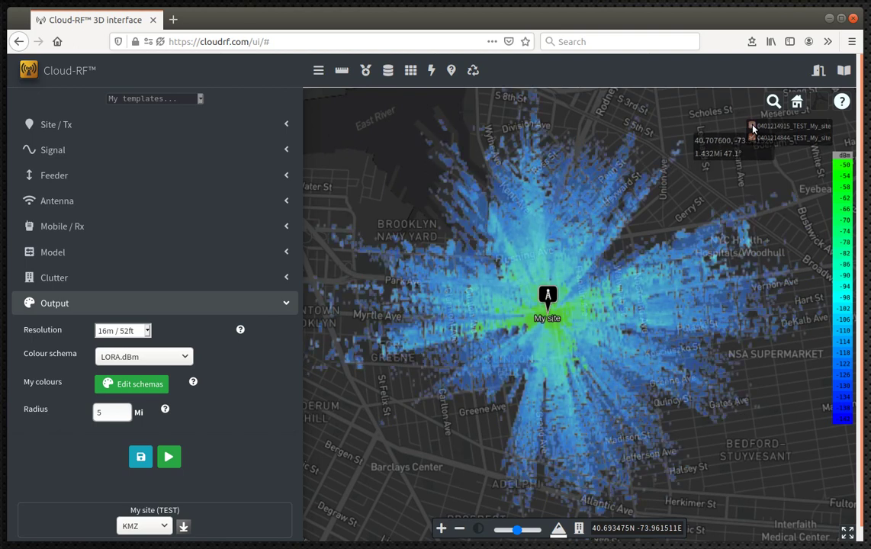
{"action": "left_click", "coordinate": [752, 127]}
{"action": "left_click", "coordinate": [752, 127]}
{"action": "left_click", "coordinate": [752, 127]}
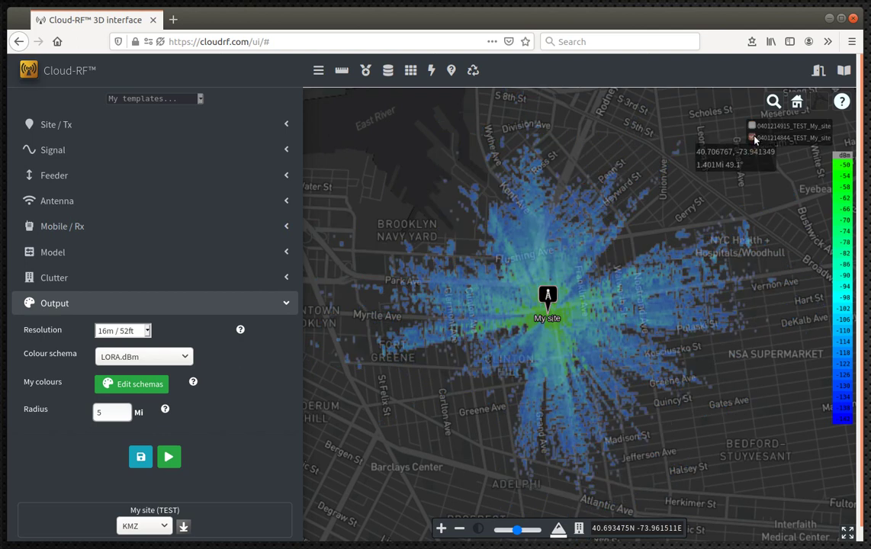
{"action": "left_click", "coordinate": [753, 138]}
Step: Edit the antenna gain and transmitter height, then calculate a third coverage layer around My site
{"action": "left_click", "coordinate": [208, 204]}
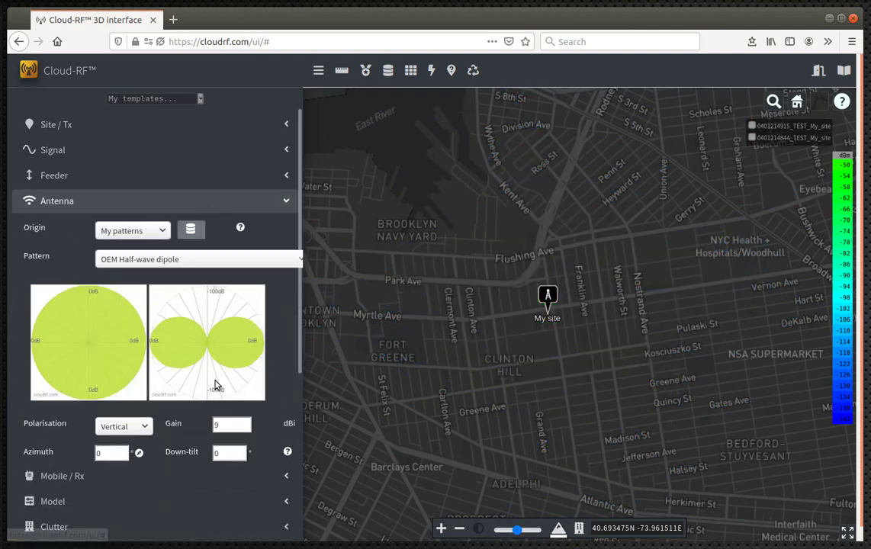
{"action": "double_click", "coordinate": [233, 425]}
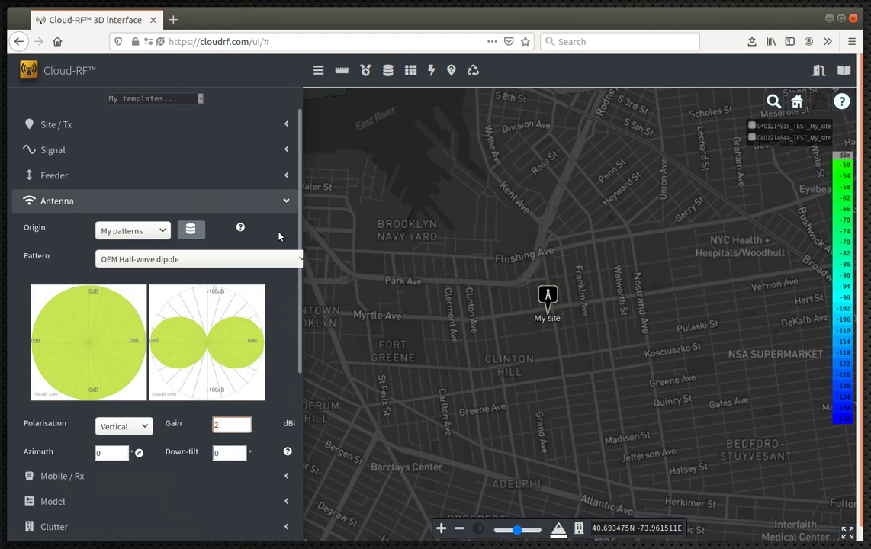
{"action": "left_click", "coordinate": [285, 200]}
{"action": "left_click", "coordinate": [204, 124]}
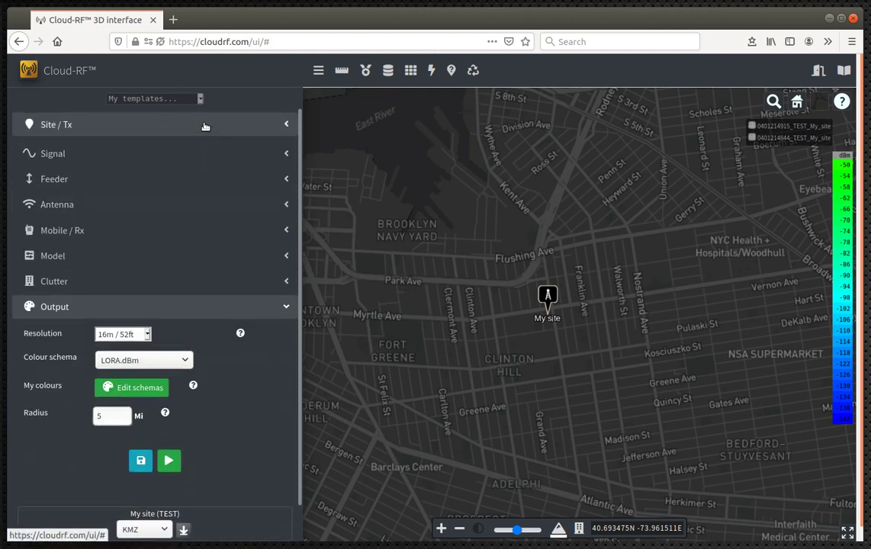
{"action": "double_click", "coordinate": [107, 288]}
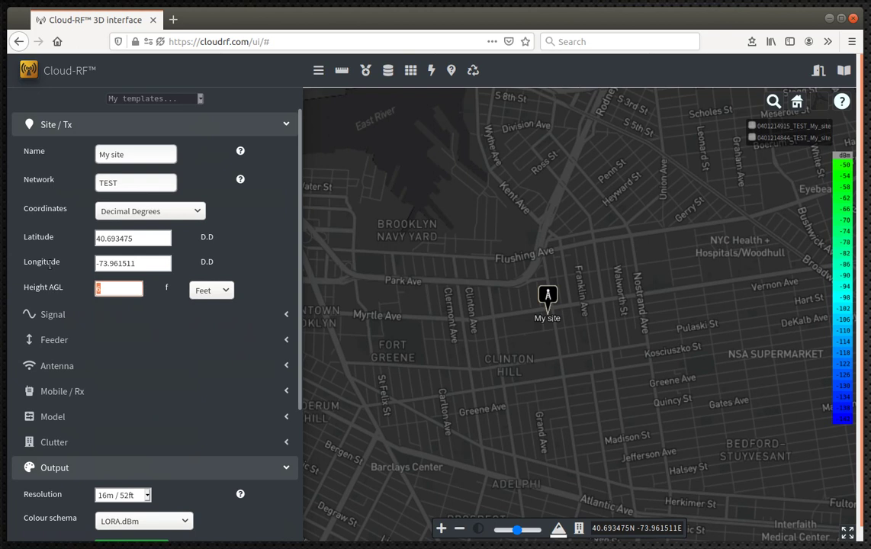
{"action": "left_click", "coordinate": [266, 123]}
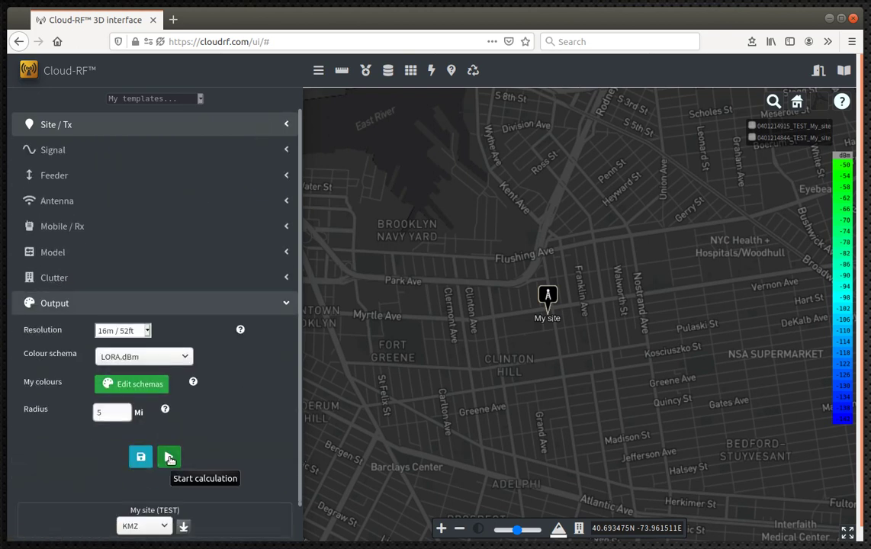
{"action": "left_click", "coordinate": [169, 457]}
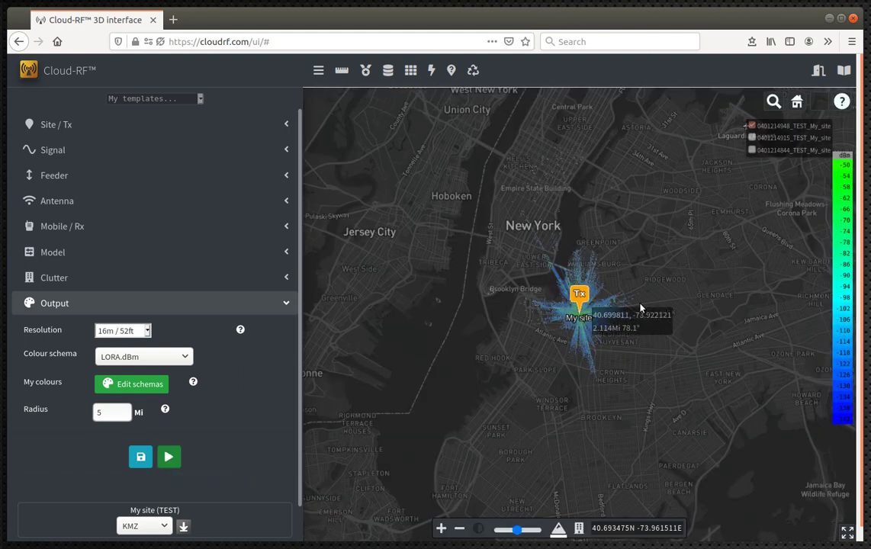
{"action": "scroll", "coordinate": [581, 321], "scroll_direction": "up", "scroll_amount": 2}
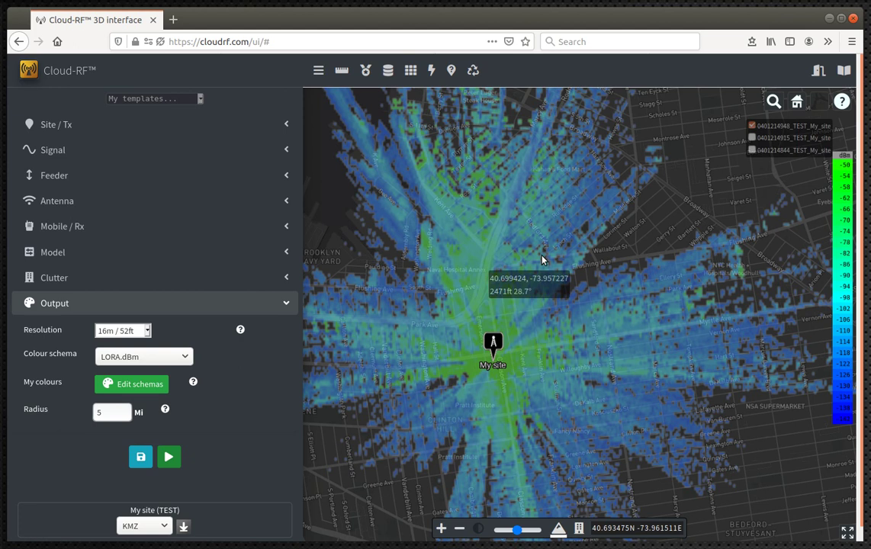
{"action": "left_click_drag", "start_coordinate": [545, 257], "coordinate": [605, 321]}
{"action": "left_click_drag", "start_coordinate": [536, 221], "coordinate": [585, 412]}
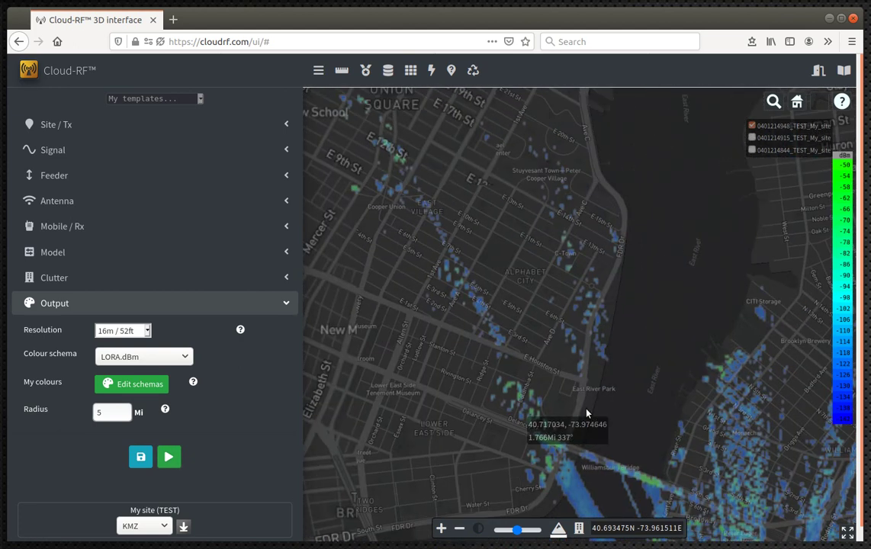
{"action": "left_click_drag", "start_coordinate": [560, 305], "coordinate": [550, 413]}
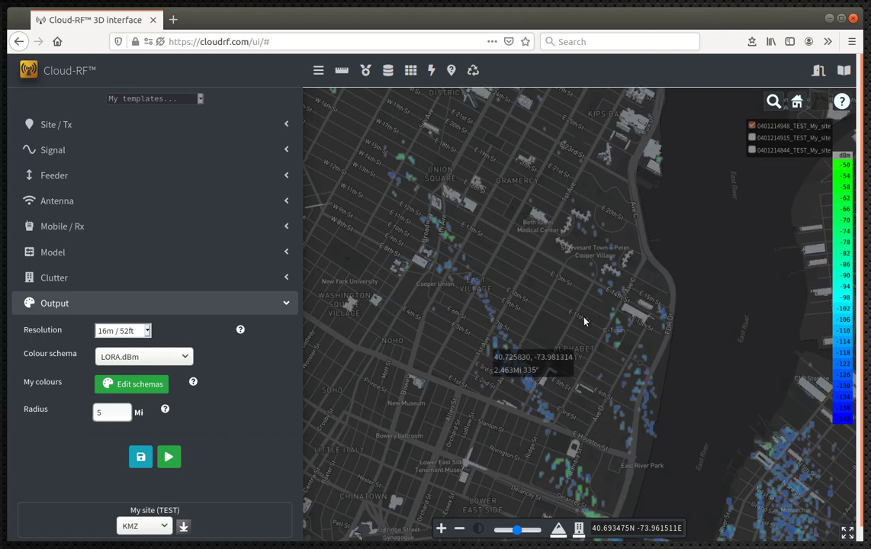
{"action": "left_click_drag", "start_coordinate": [632, 244], "coordinate": [542, 346]}
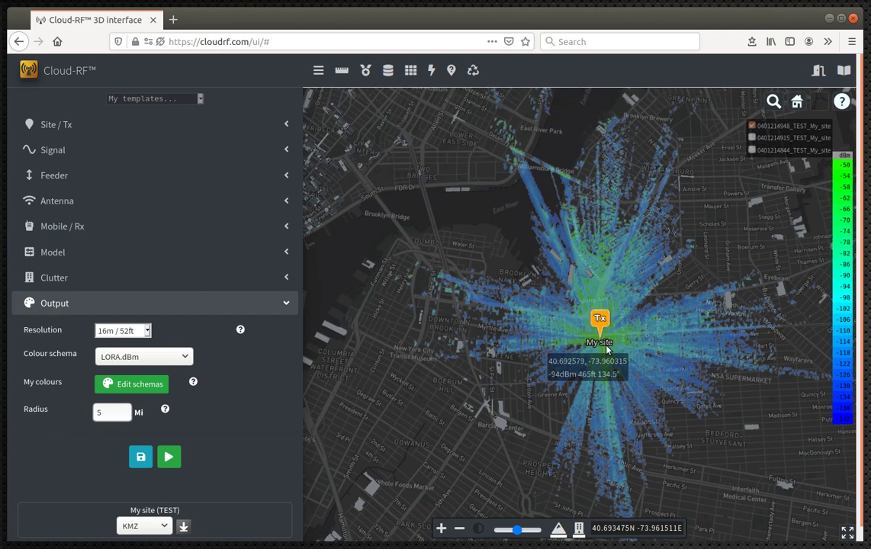
{"action": "scroll", "coordinate": [609, 350], "scroll_direction": "up", "scroll_amount": 3}
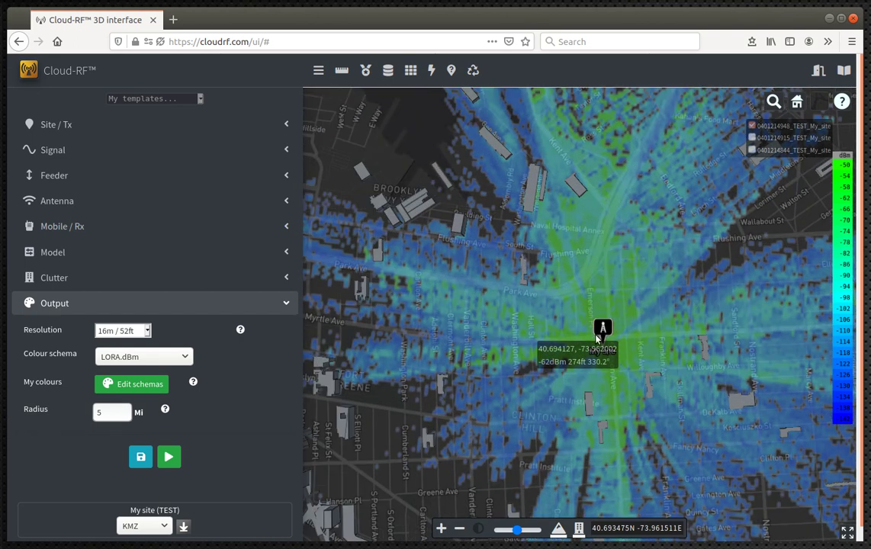
{"action": "scroll", "coordinate": [614, 353], "scroll_direction": "down", "scroll_amount": 3}
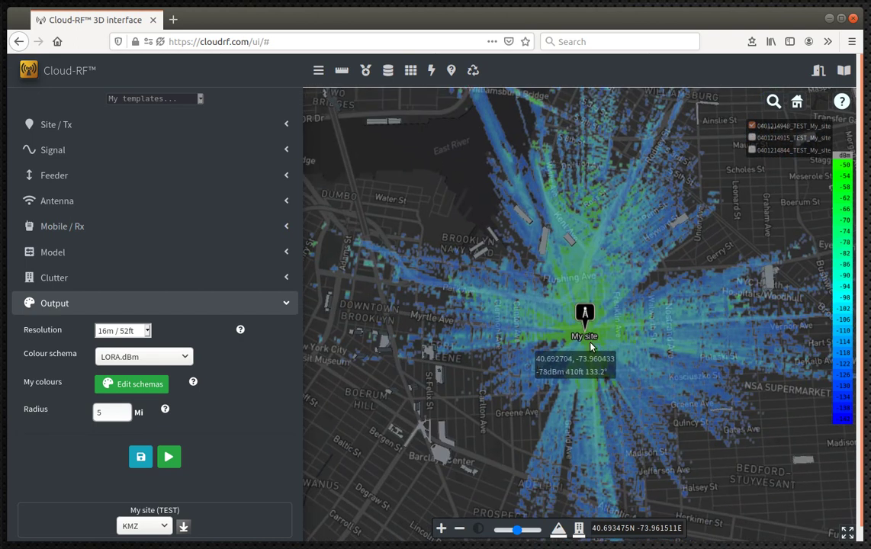
{"action": "left_click", "coordinate": [121, 125]}
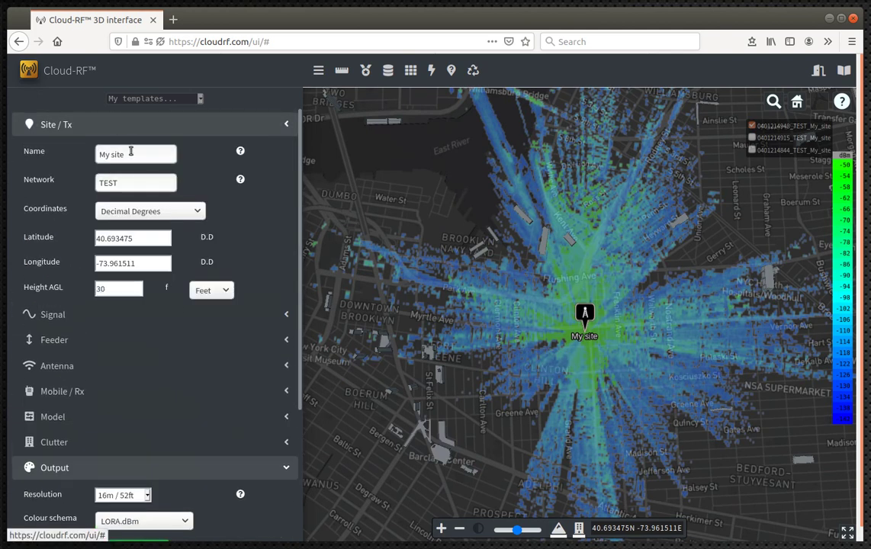
{"action": "left_click", "coordinate": [130, 292]}
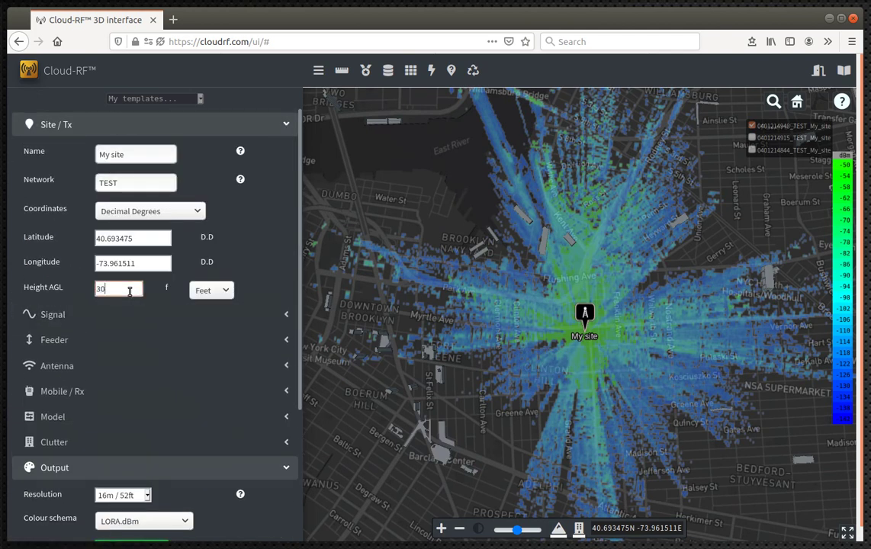
{"action": "left_click", "coordinate": [286, 123]}
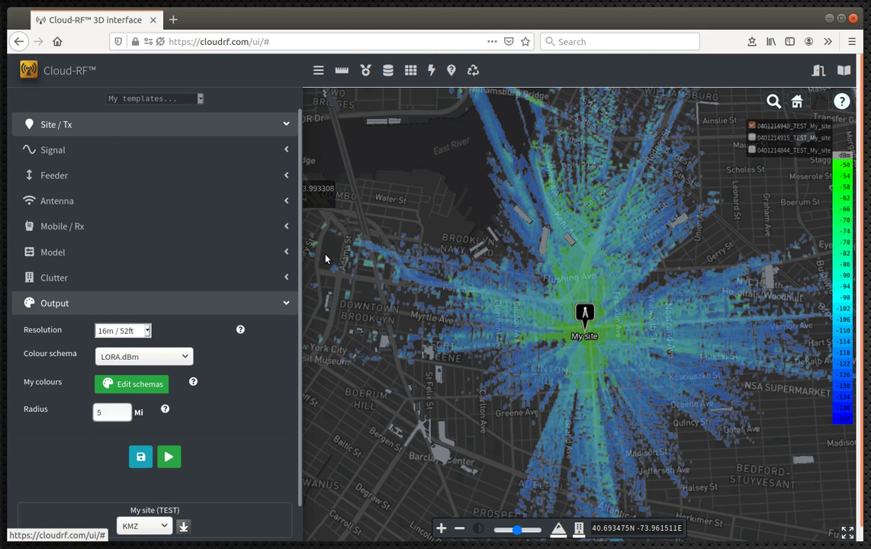
{"action": "left_click", "coordinate": [168, 457]}
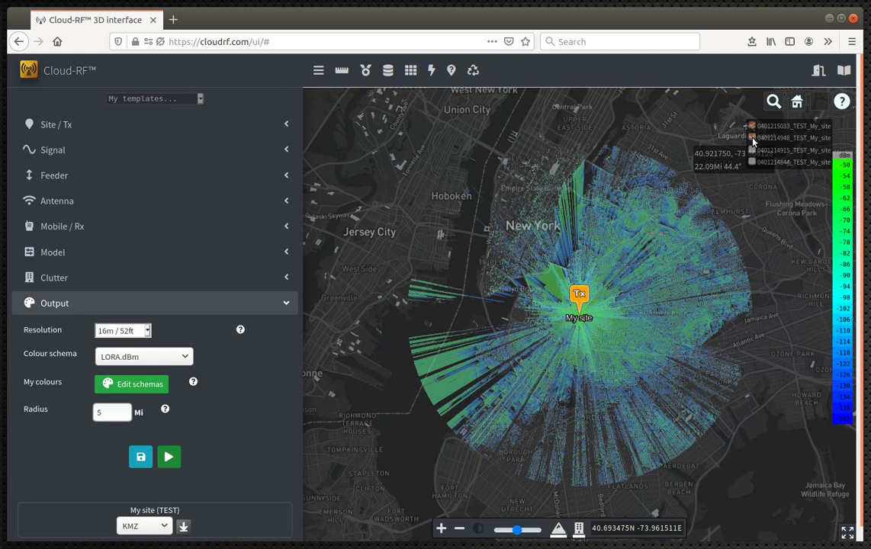
{"action": "left_click", "coordinate": [753, 138]}
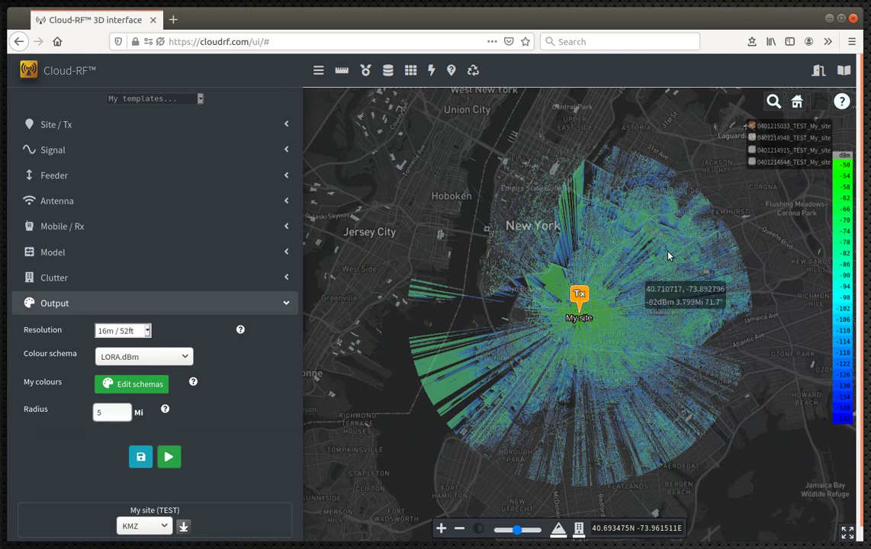
{"action": "scroll", "coordinate": [634, 264], "scroll_direction": "up", "scroll_amount": 2}
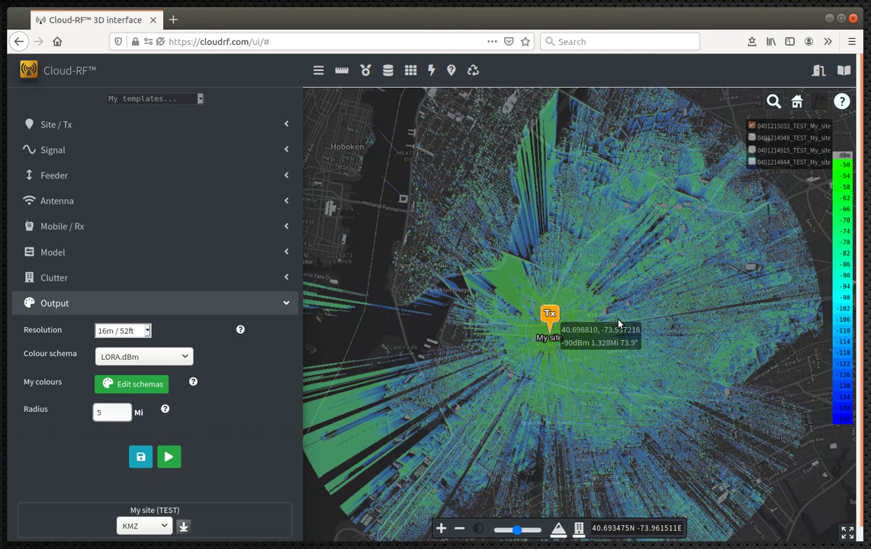
{"action": "left_click_drag", "start_coordinate": [618, 324], "coordinate": [640, 314]}
{"action": "mouse_move", "coordinate": [426, 403]}
{"action": "left_mouse_down"}
{"action": "mouse_move", "coordinate": [553, 345]}
{"action": "mouse_move", "coordinate": [432, 404]}
{"action": "left_mouse_up"}
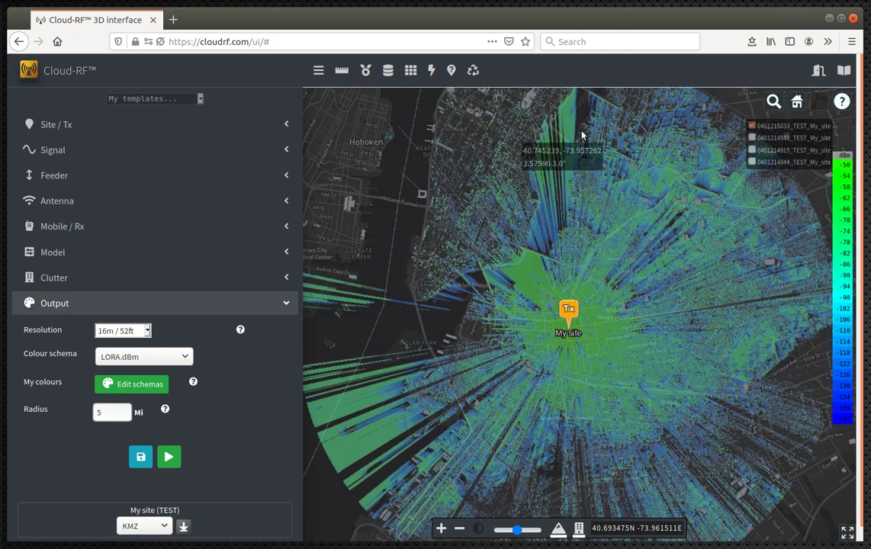
{"action": "left_click_drag", "start_coordinate": [582, 136], "coordinate": [560, 288]}
{"action": "scroll", "coordinate": [565, 244], "scroll_direction": "up", "scroll_amount": 5}
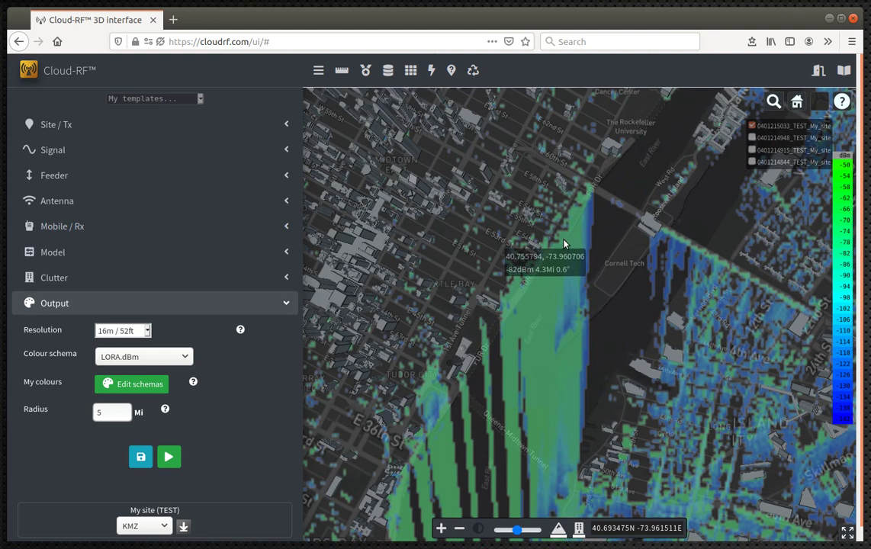
{"action": "scroll", "coordinate": [564, 244], "scroll_direction": "up", "scroll_amount": 3}
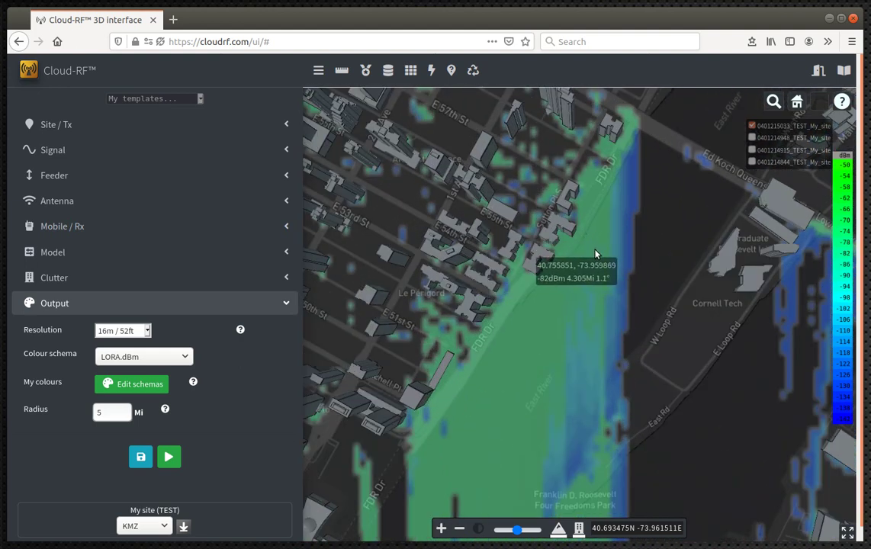
{"action": "scroll", "coordinate": [592, 247], "scroll_direction": "down", "scroll_amount": 2}
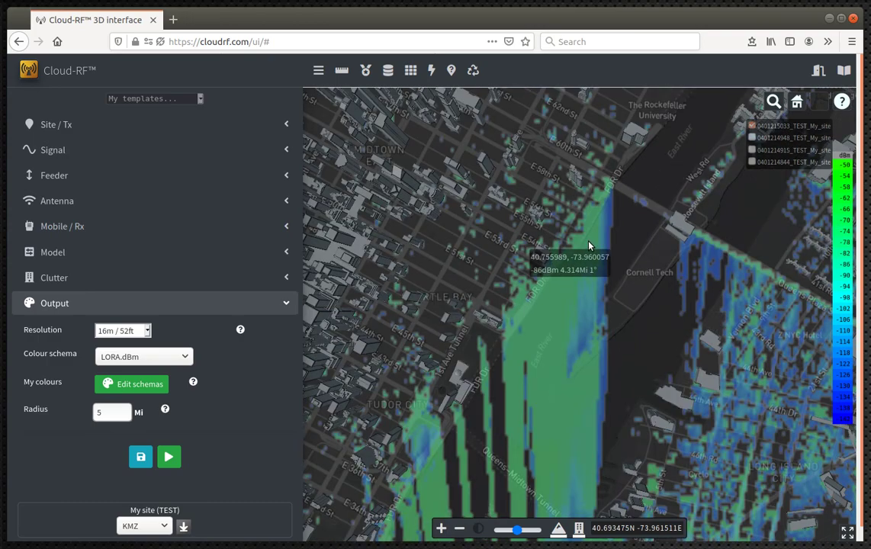
{"action": "scroll", "coordinate": [590, 246], "scroll_direction": "down", "scroll_amount": 3}
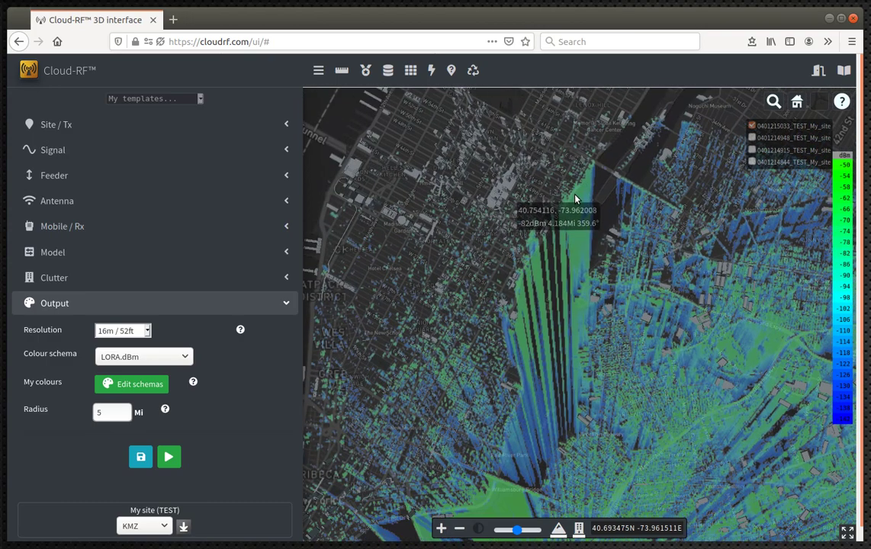
{"action": "scroll", "coordinate": [569, 251], "scroll_direction": "down", "scroll_amount": 5}
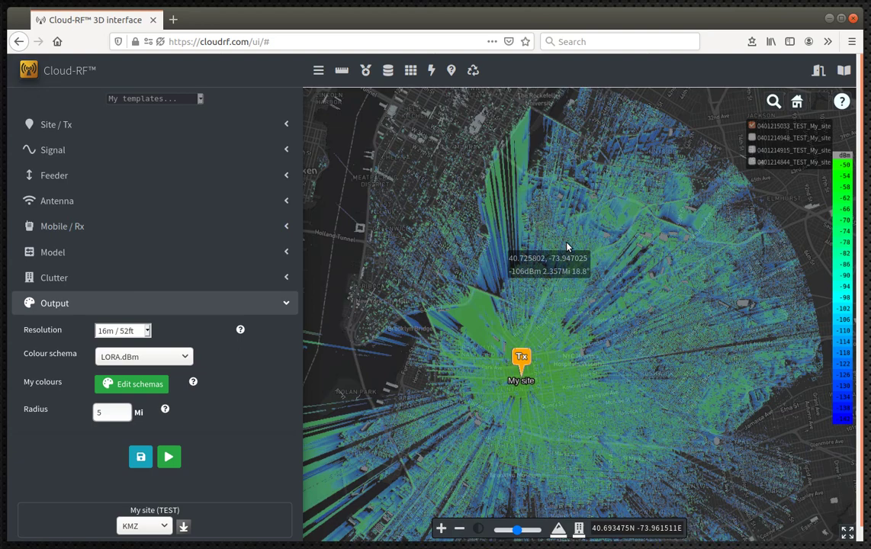
{"action": "scroll", "coordinate": [580, 199], "scroll_direction": "up", "scroll_amount": 5}
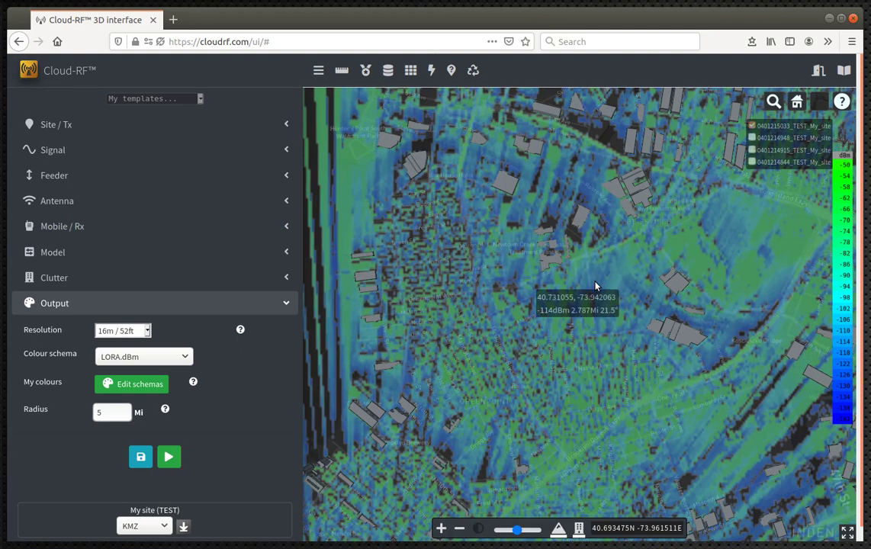
{"action": "scroll", "coordinate": [596, 286], "scroll_direction": "down", "scroll_amount": 5}
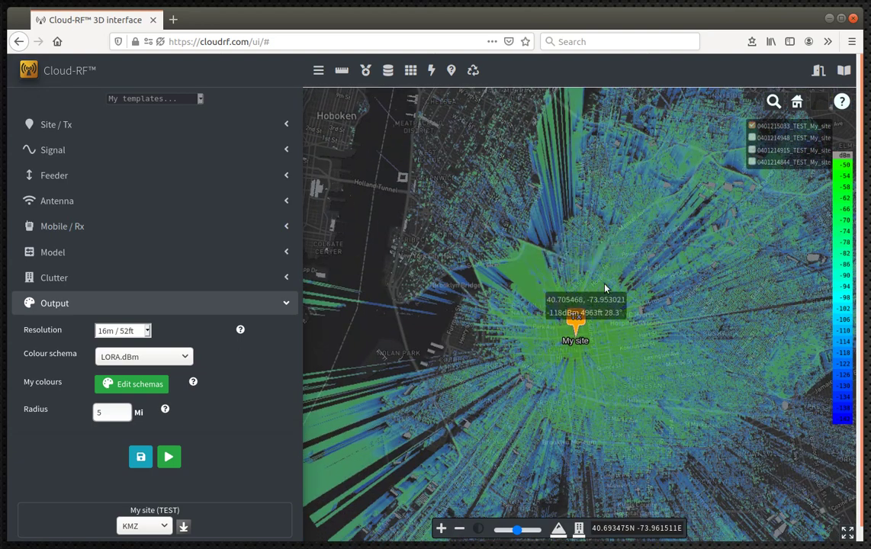